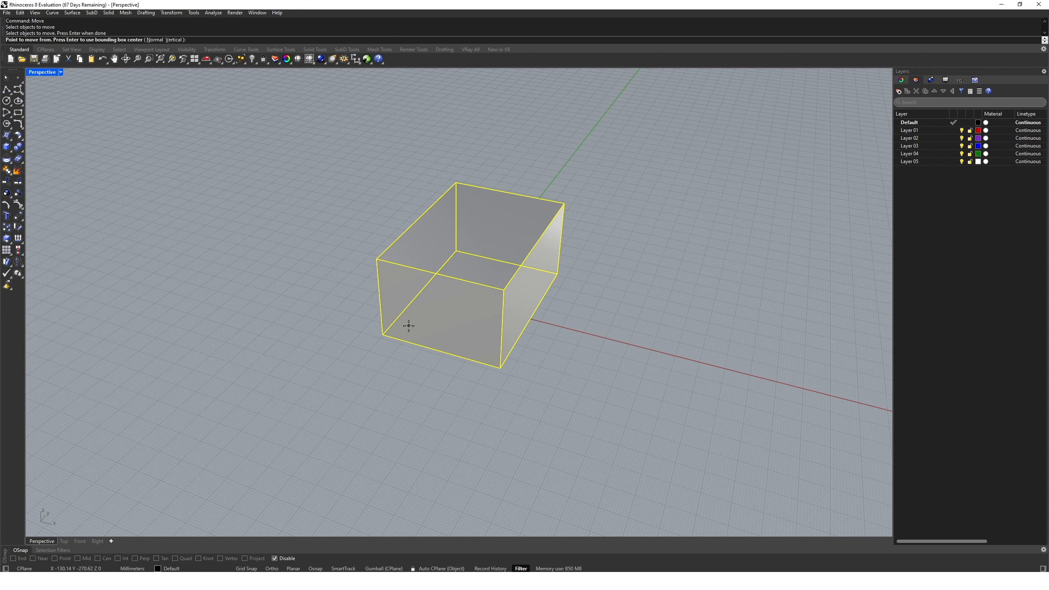
# Move the box about 1590 mm in the positive X direction, parallel to the red axis.
pyautogui.moveTo(409, 327); pyautogui.dragTo(431, 382, button='right')
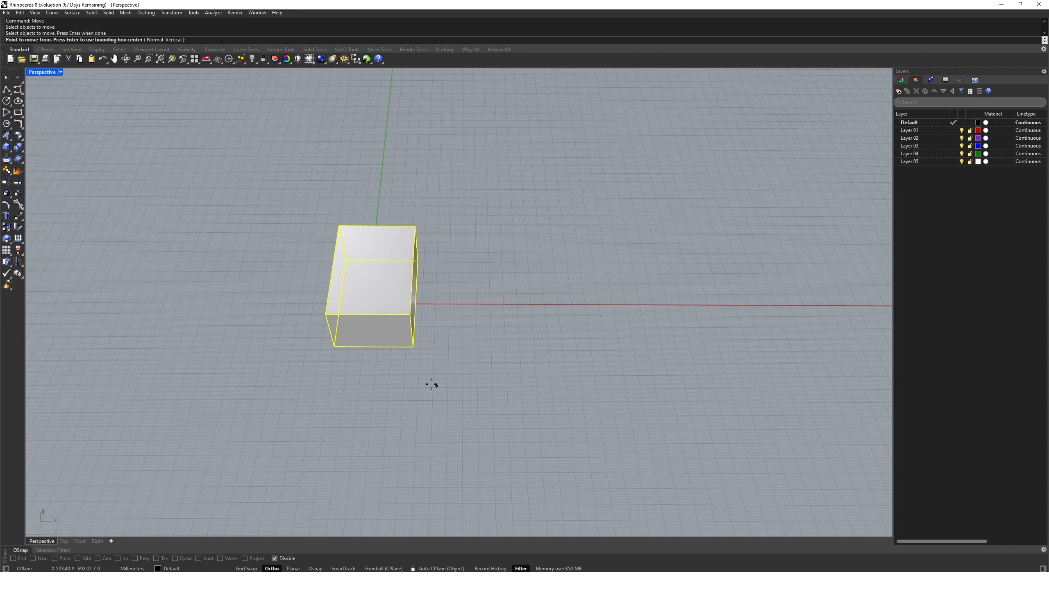
pyautogui.click(352, 380)
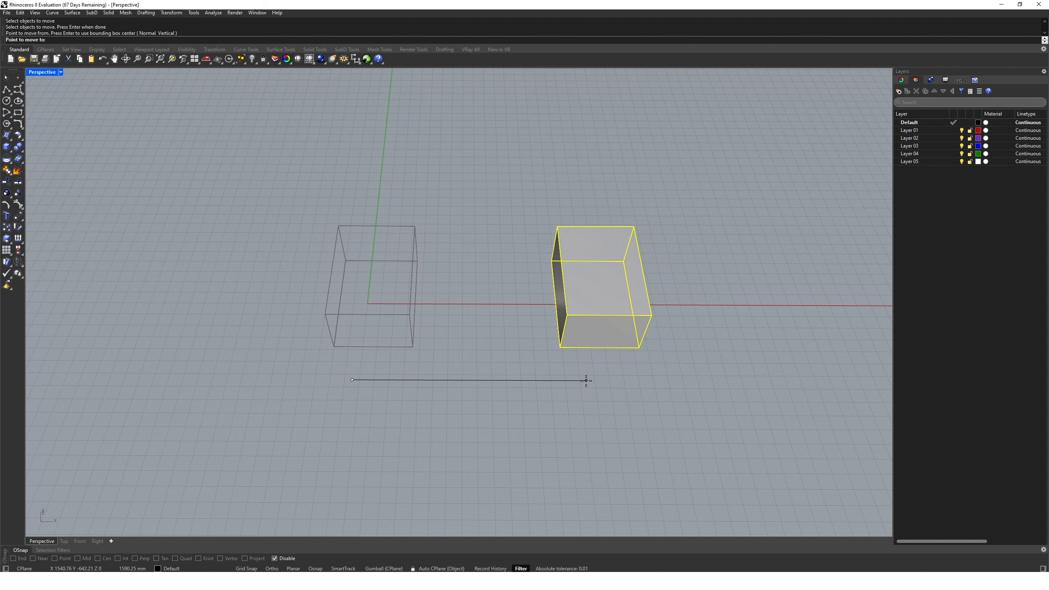
pyautogui.click(586, 381)
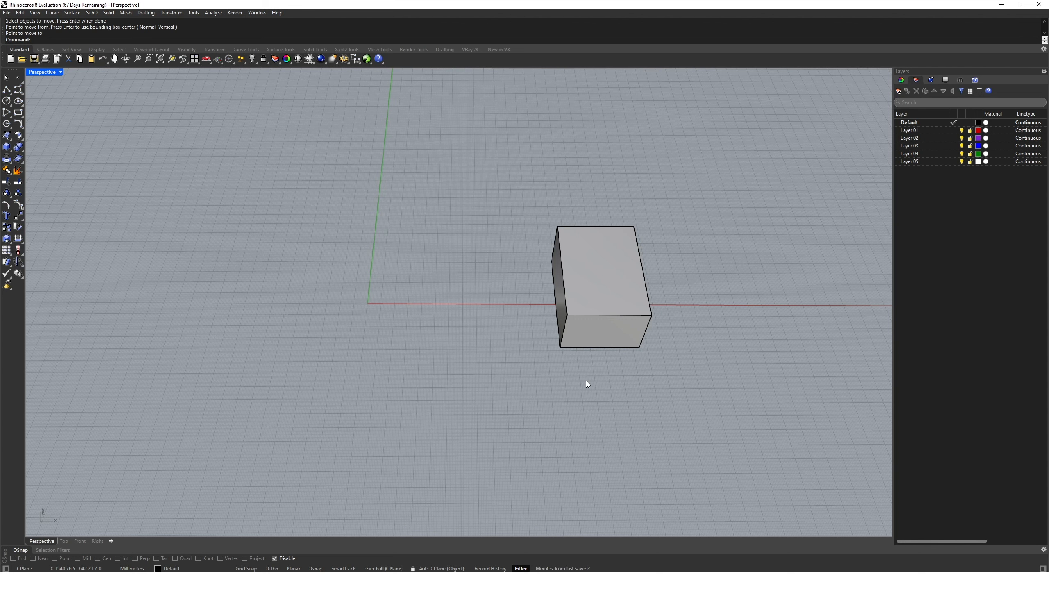
# Move the box again by exactly 300 mm, roughly along the positive X direction.
pyautogui.press('Return')
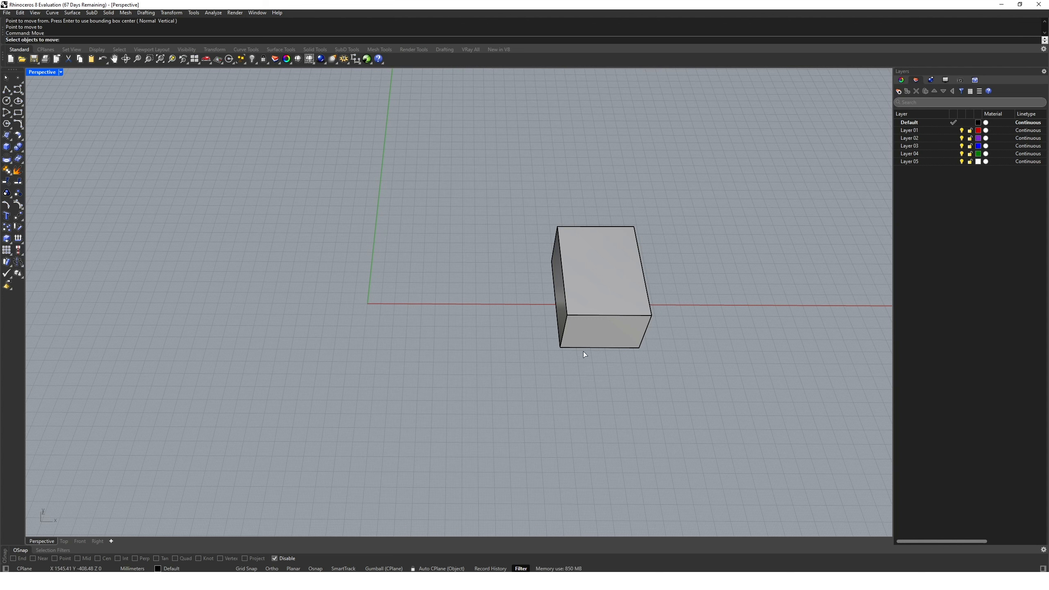
pyautogui.click(582, 321)
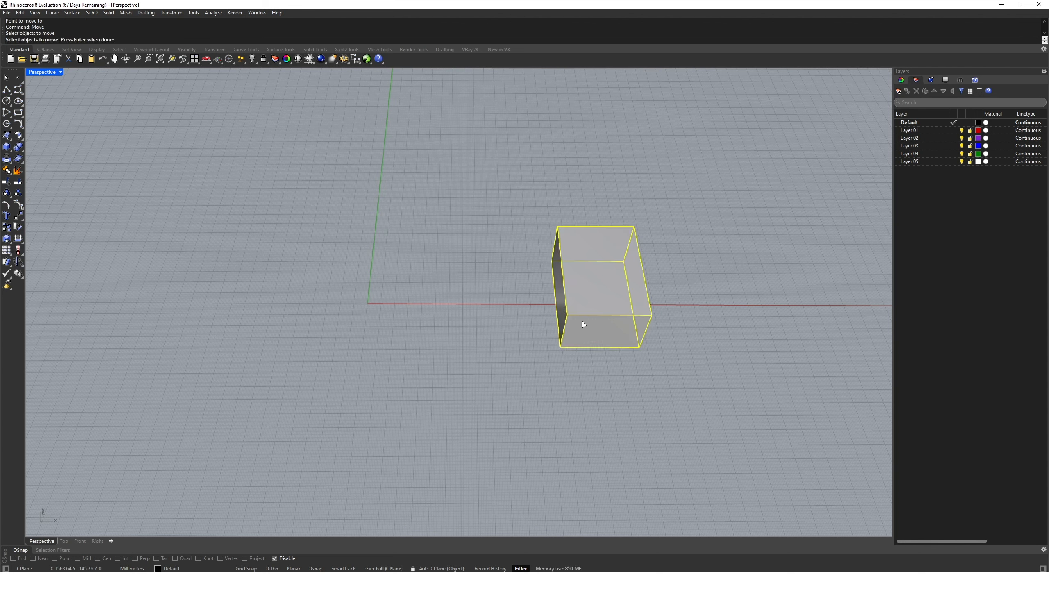
pyautogui.press('Return')
pyautogui.click(581, 391)
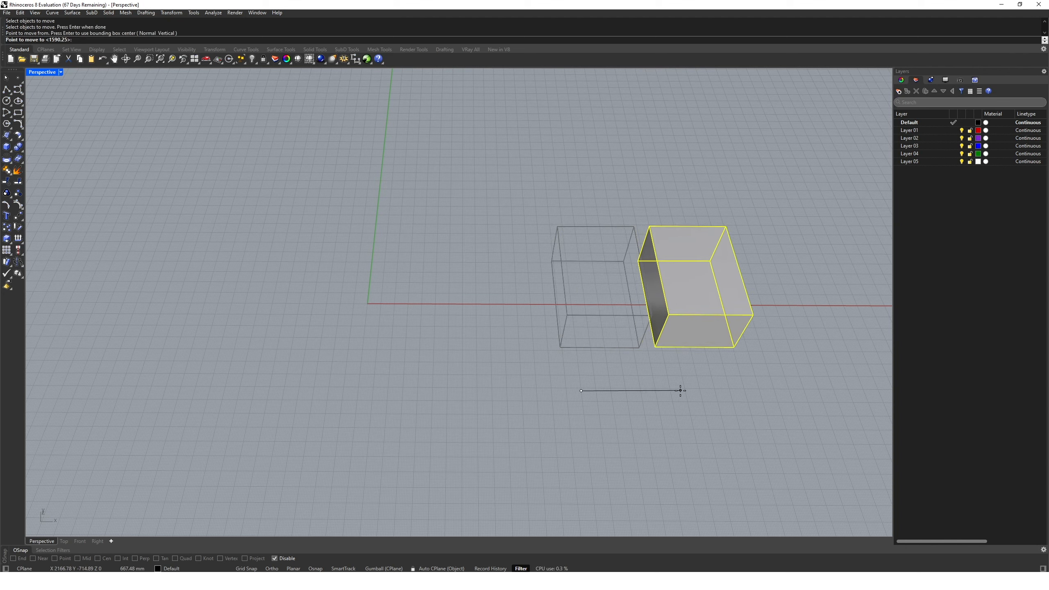
pyautogui.write('300')
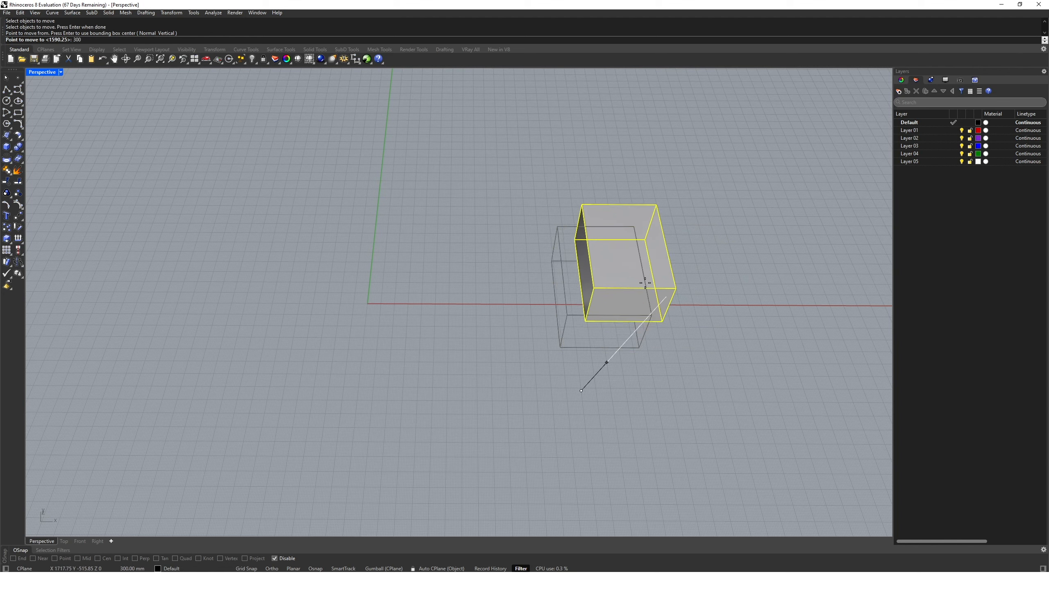
pyautogui.click(761, 374)
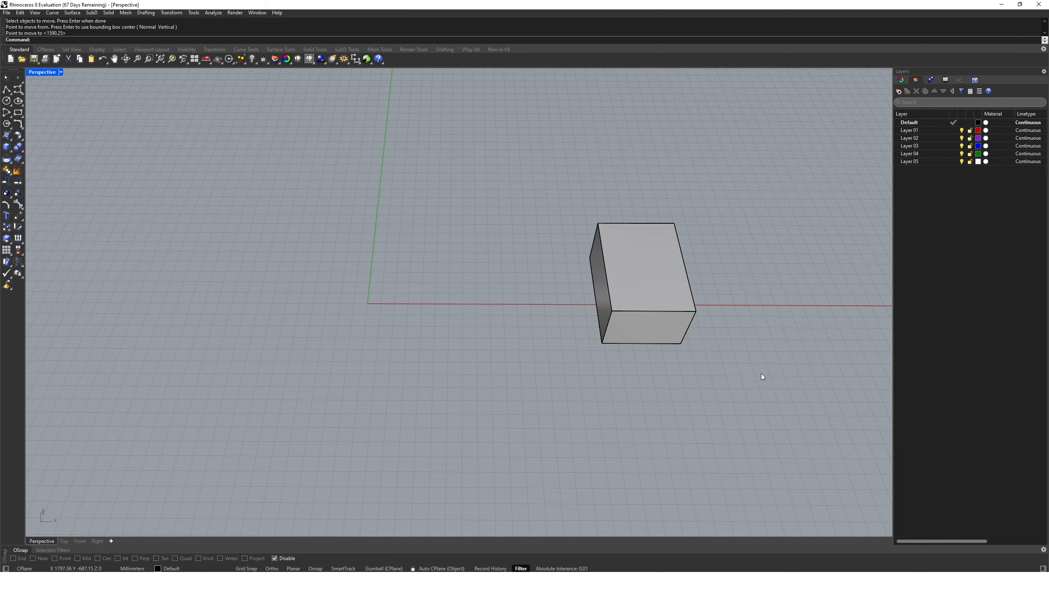
# Rotate the box freehand about 69° counter-clockwise around a point near its front-left bottom corner, using two reference points.
pyautogui.moveTo(761, 374); pyautogui.dragTo(533, 334, button='right')
pyautogui.click(525, 328)
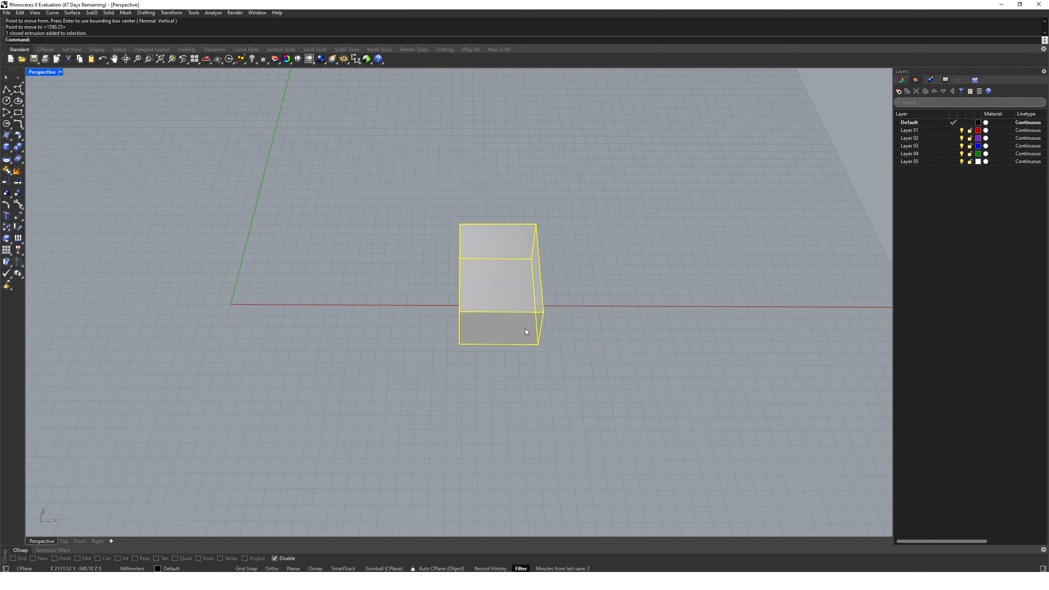
pyautogui.write('Rotate')
pyautogui.press('Return')
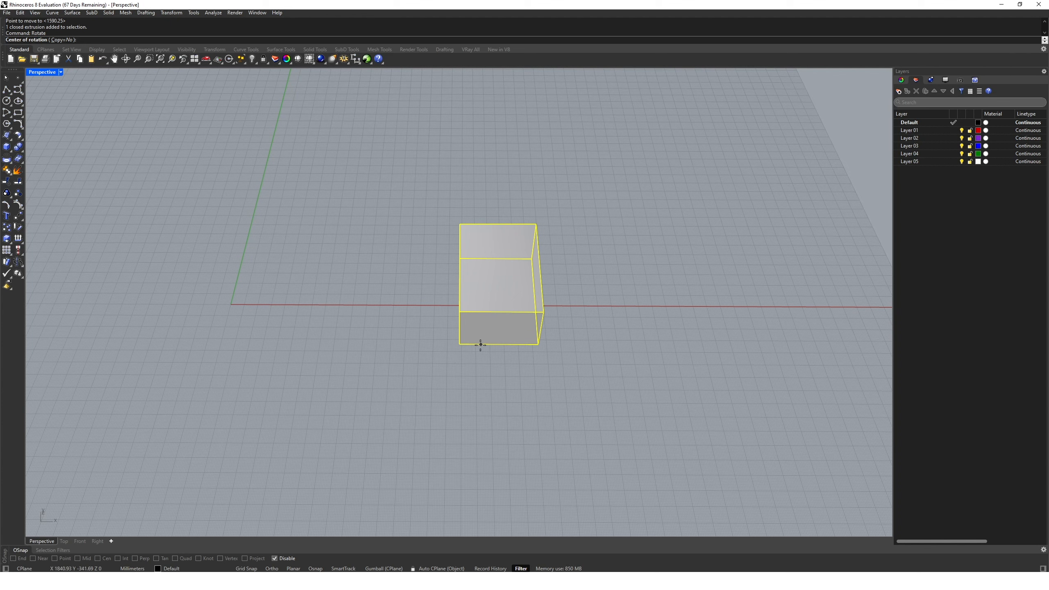
pyautogui.click(453, 348)
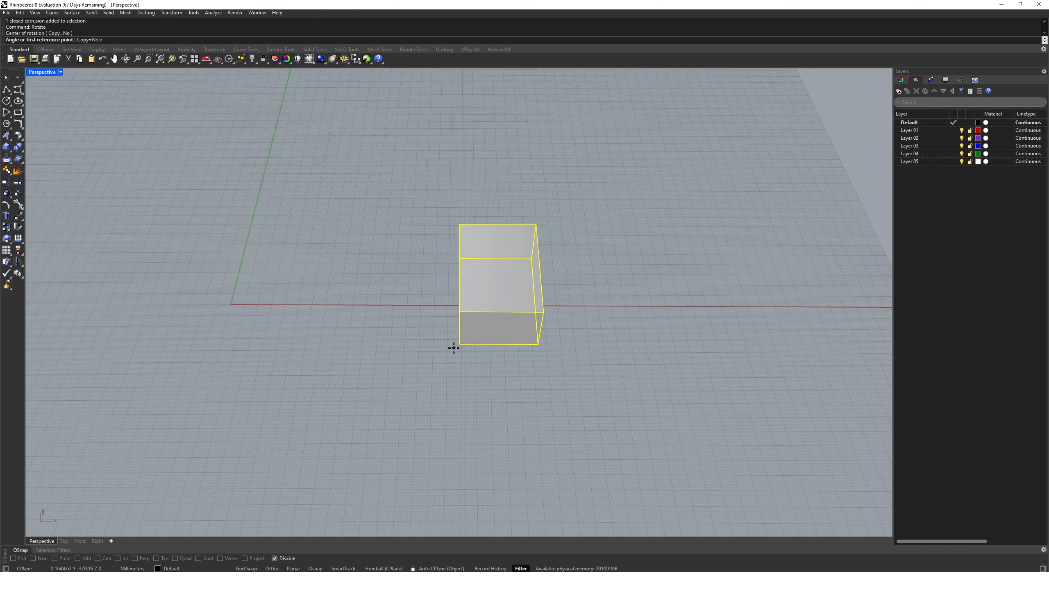
pyautogui.click(687, 344)
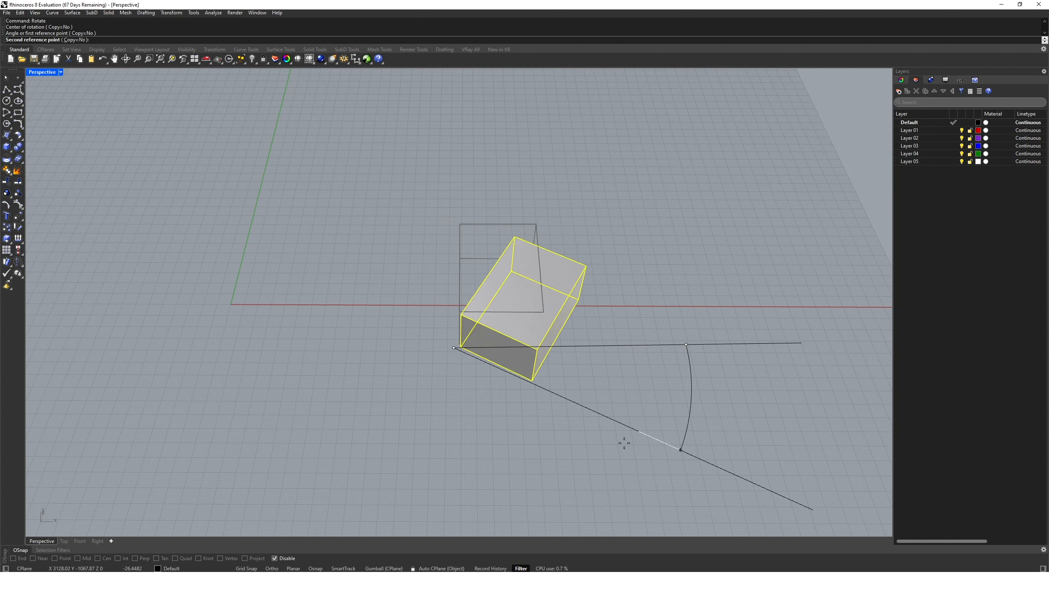
pyautogui.click(494, 257)
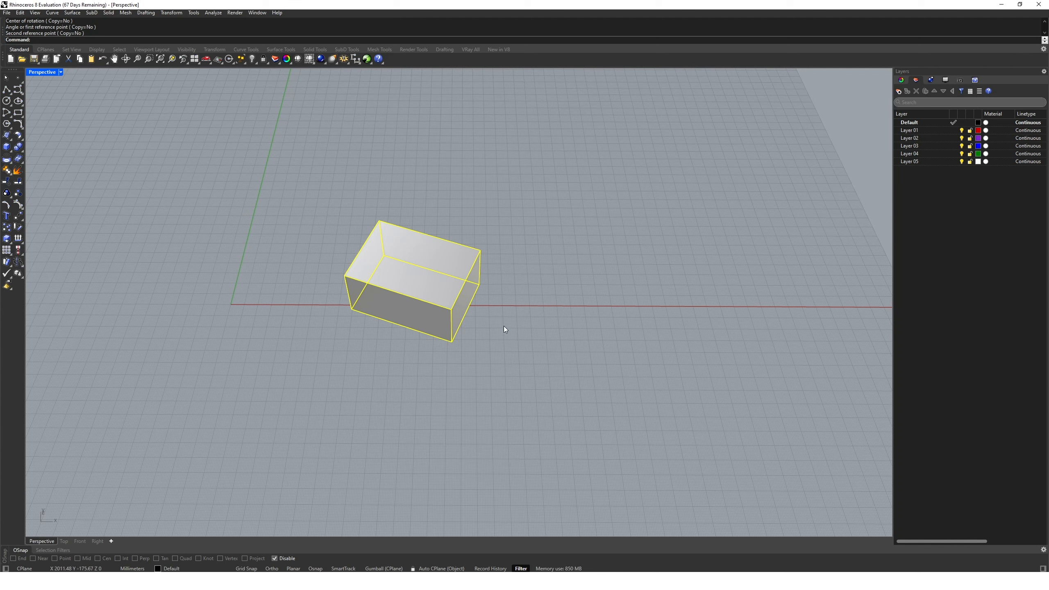
# Rotate the box by 45° around a point near its front-right bottom corner.
pyautogui.press('Return')
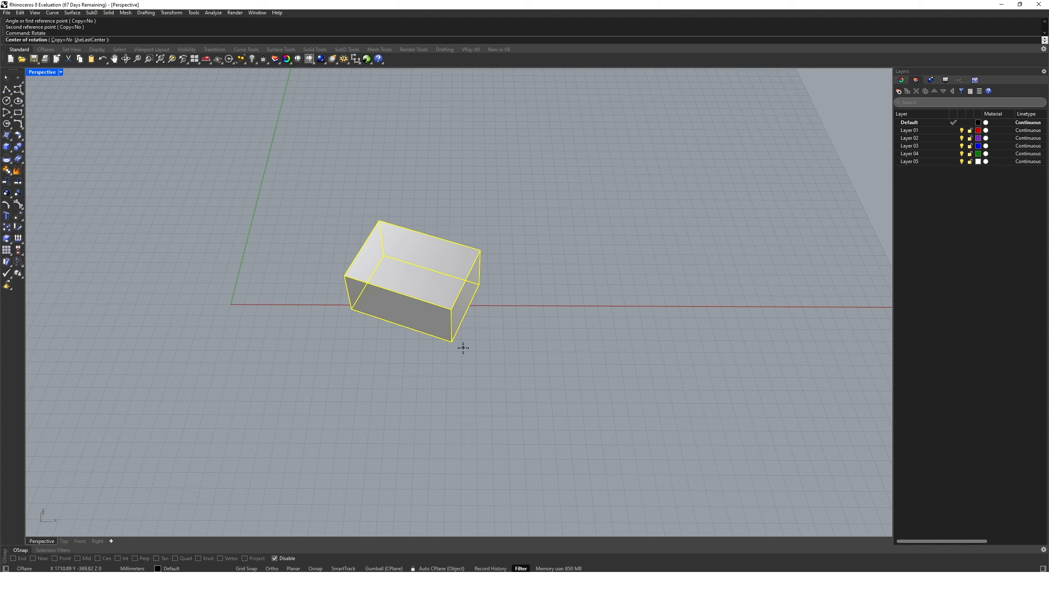
pyautogui.click(455, 344)
pyautogui.write('4')
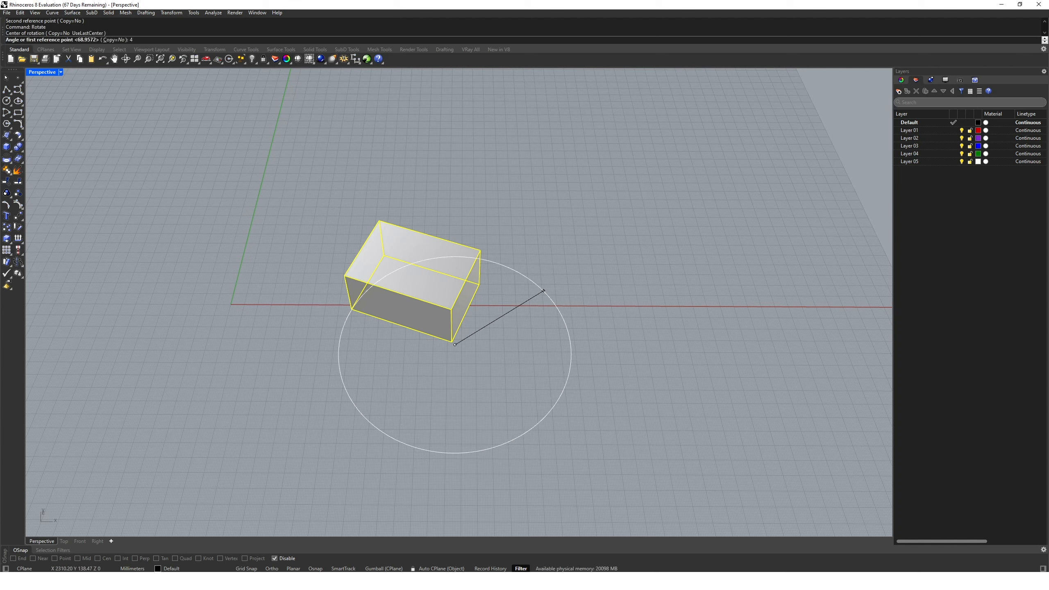
pyautogui.write('5')
pyautogui.press('Return')
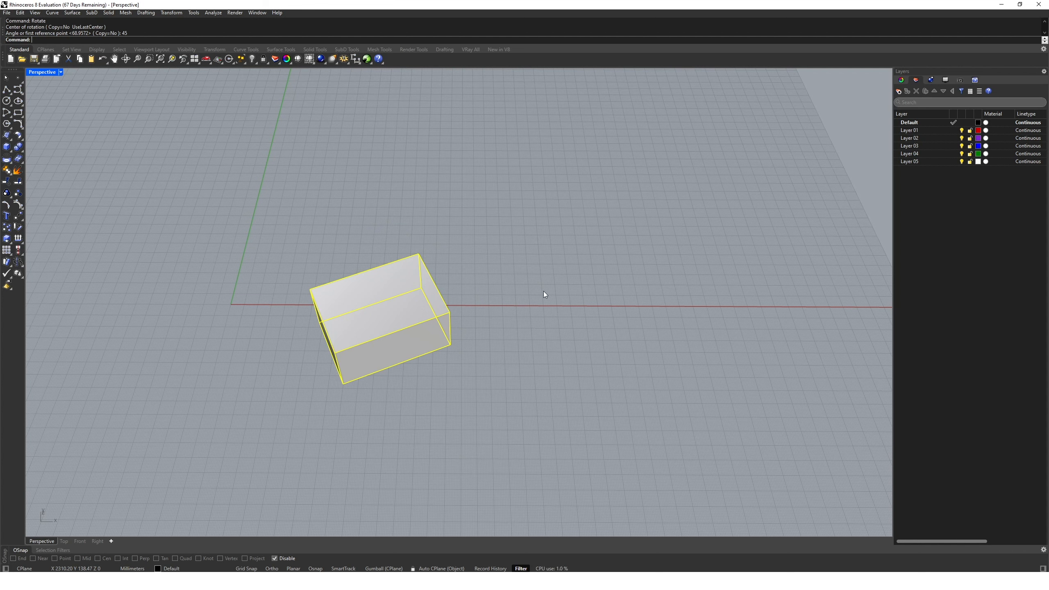
# Undo both rotations and both moves of the box.
pyautogui.hotkey('ctrl', 'z')
pyautogui.hotkey('ctrl', 'z')
pyautogui.hotkey('ctrl', 'z')
pyautogui.hotkey('ctrl', 'z')
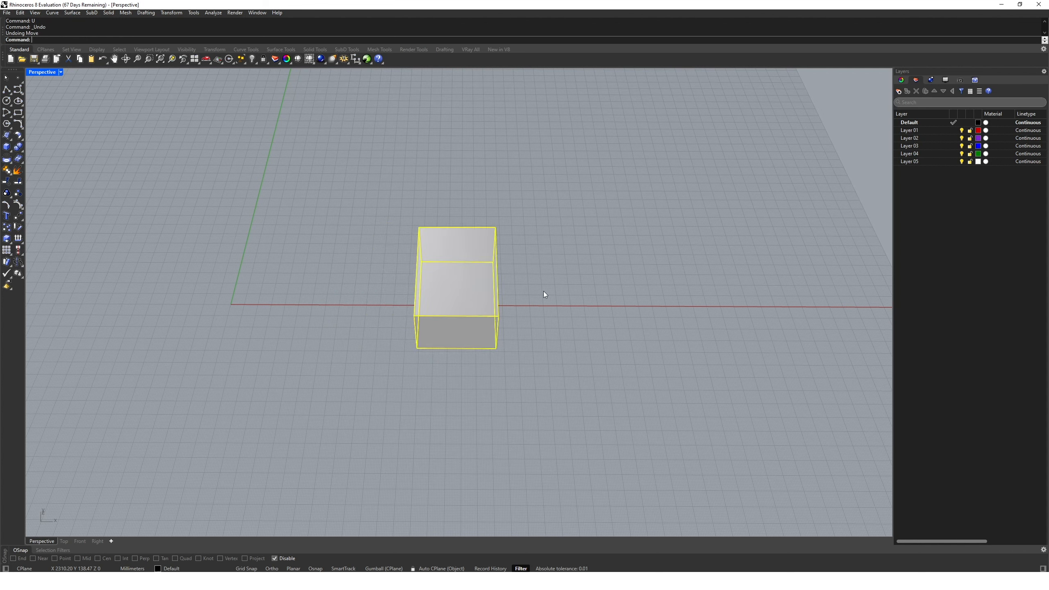
# Copy the box twice along the X direction, placing the first copy about 774 mm from the original.
pyautogui.write('Copy')
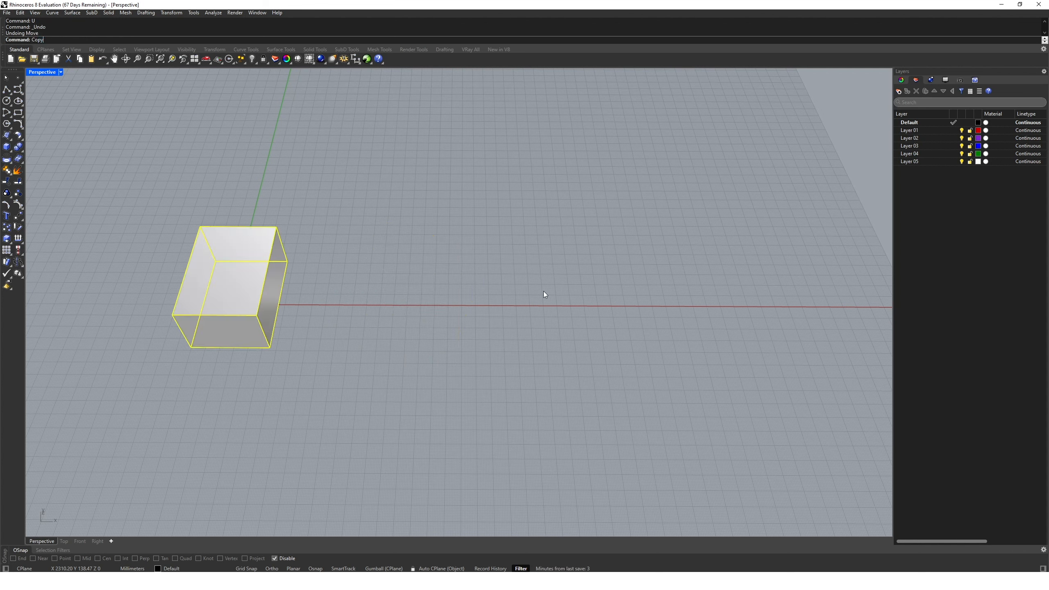
pyautogui.press('Return')
pyautogui.click(185, 398)
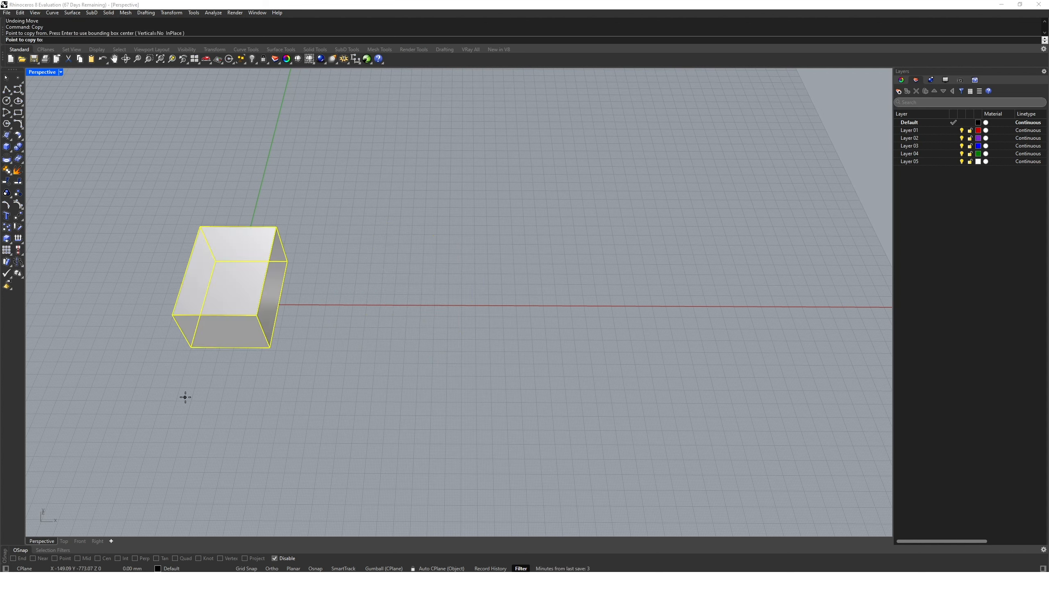
pyautogui.click(300, 397)
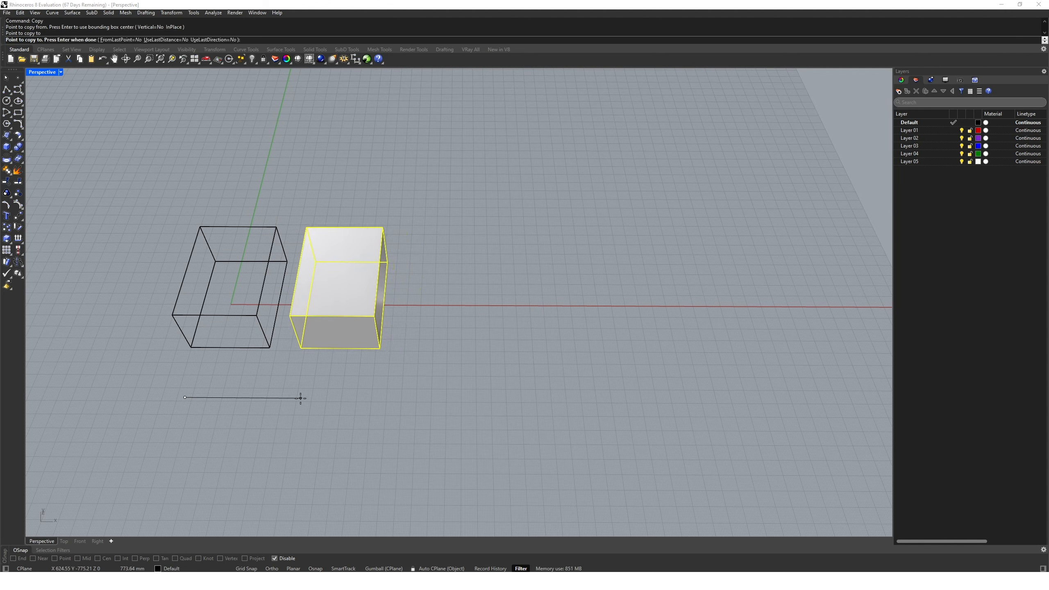
pyautogui.click(410, 396)
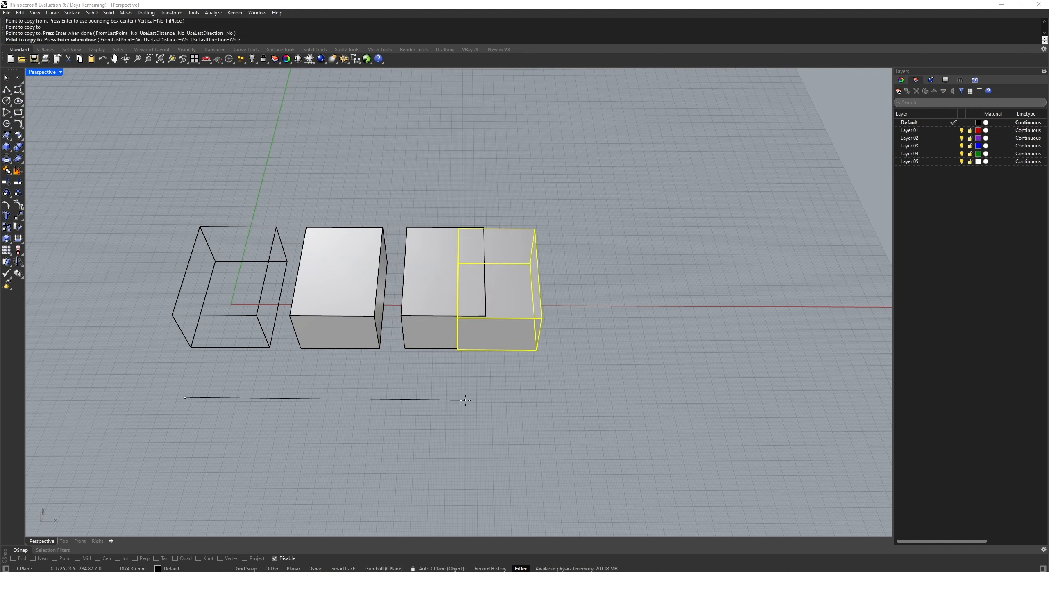
pyautogui.press('Return')
# Undo the copy operation so only the original box is left.
pyautogui.write('u')
pyautogui.press('Return')
pyautogui.write('u')
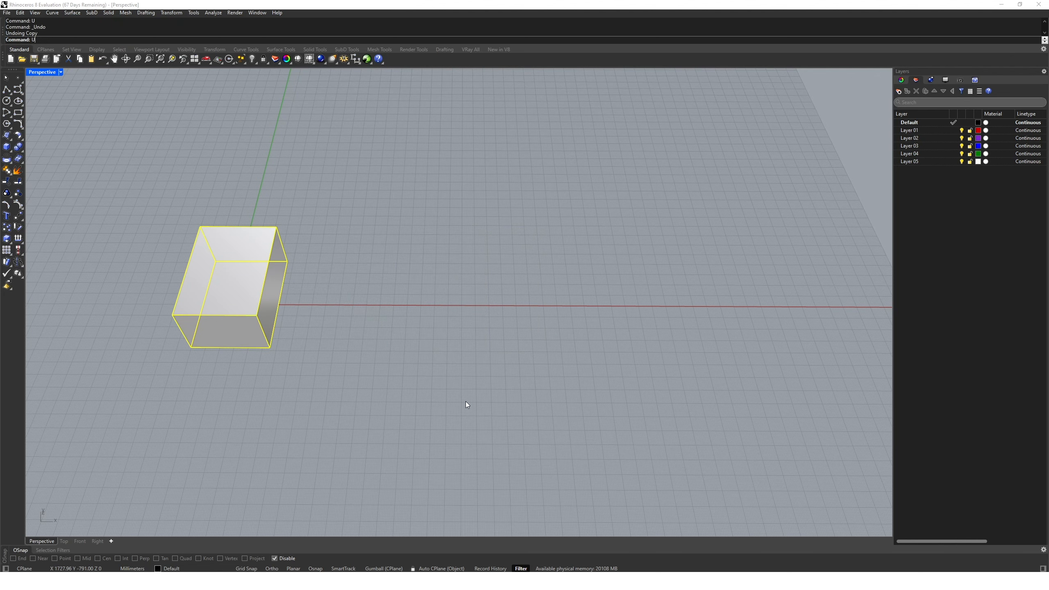
pyautogui.press('BackSpace')
# Scale the box up by a factor of about 1.82 from a base point near its front bottom corner, using reference points.
pyautogui.moveTo(456, 400); pyautogui.dragTo(545, 363, button='right')
pyautogui.write('sc')
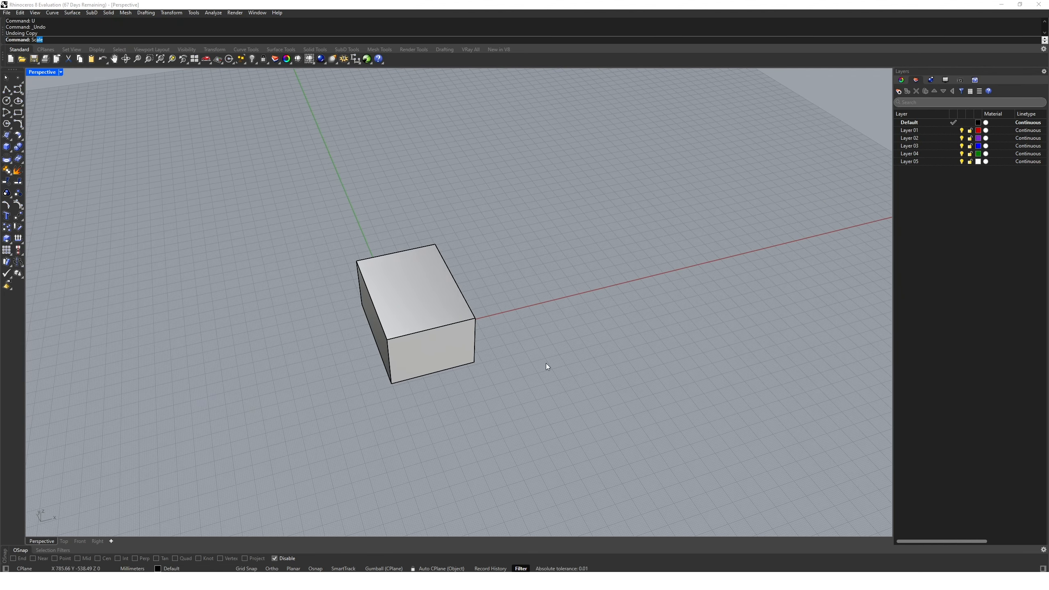
pyautogui.press('Return')
pyautogui.click(481, 328)
pyautogui.moveTo(480, 327); pyautogui.dragTo(522, 342, button='right')
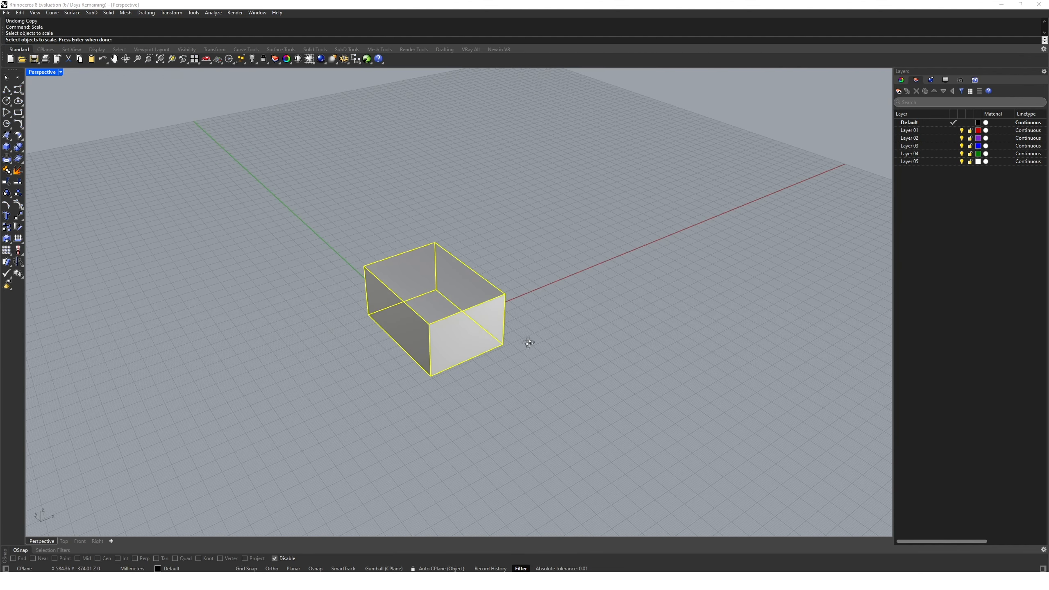
pyautogui.press('Return')
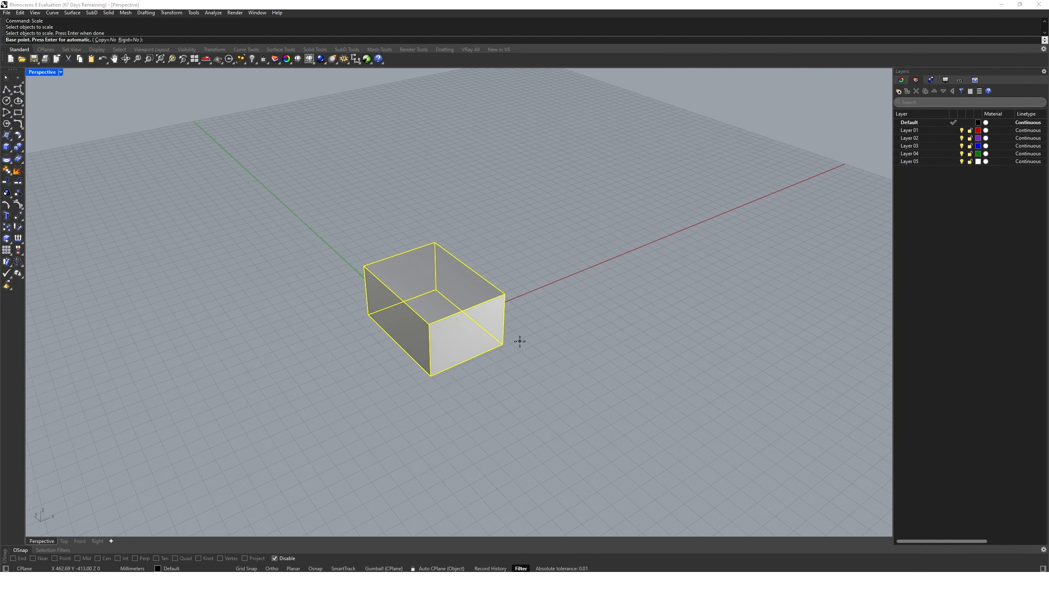
pyautogui.click(435, 379)
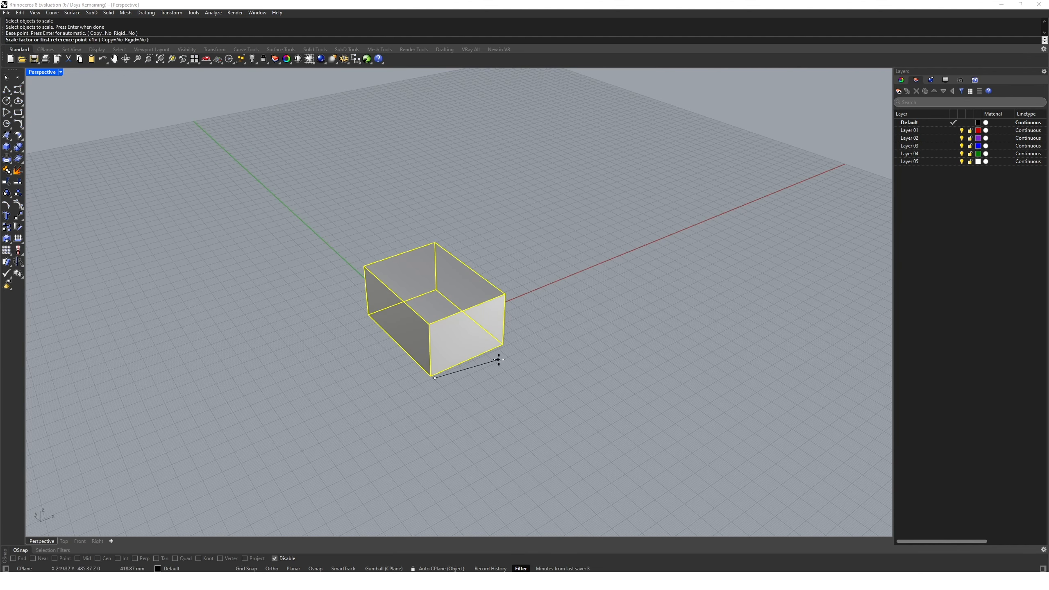
pyautogui.click(523, 341)
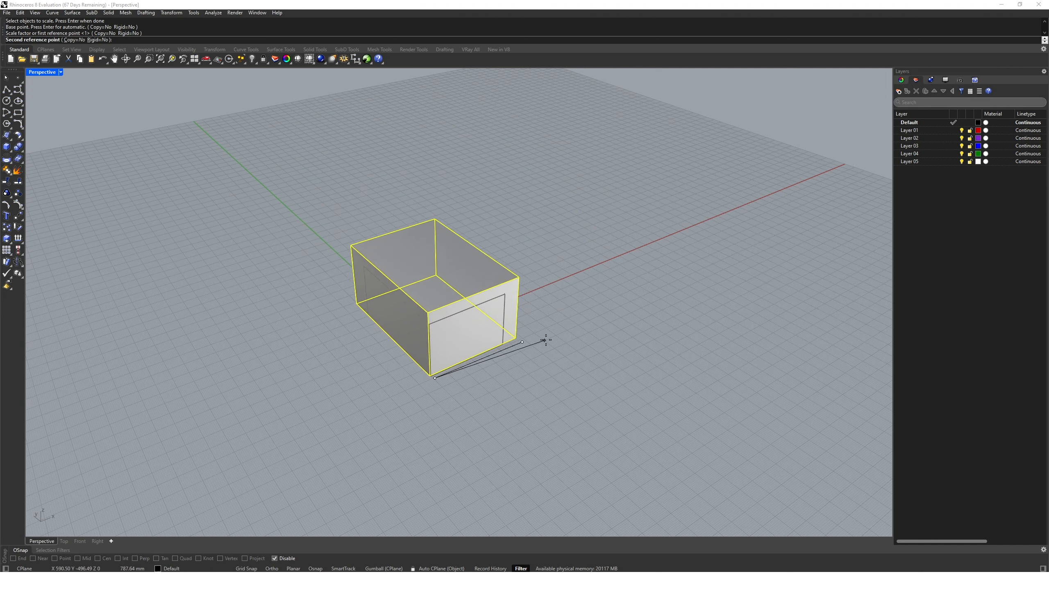
pyautogui.click(600, 340)
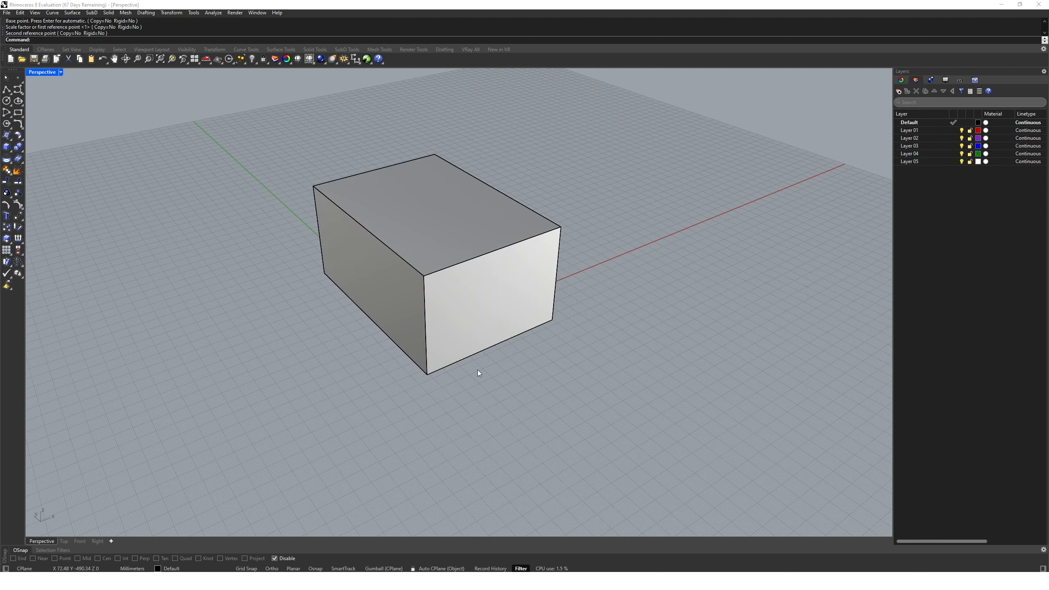
# Scale the enlarged box by a factor of 0.5 from a base point near its front bottom corner.
pyautogui.press('Return')
pyautogui.click(431, 376)
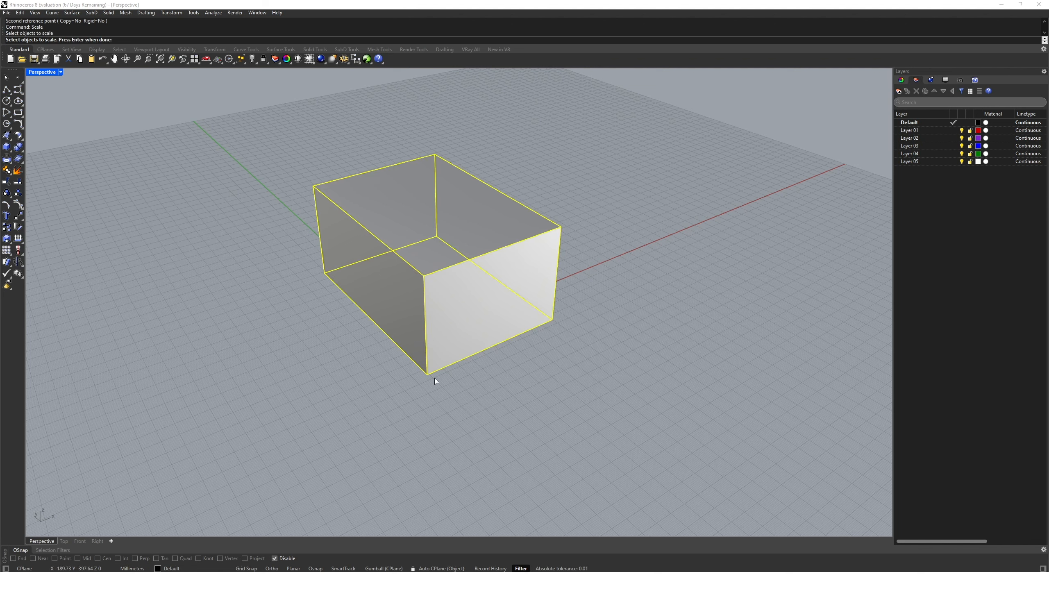
pyautogui.press('Return')
pyautogui.click(432, 382)
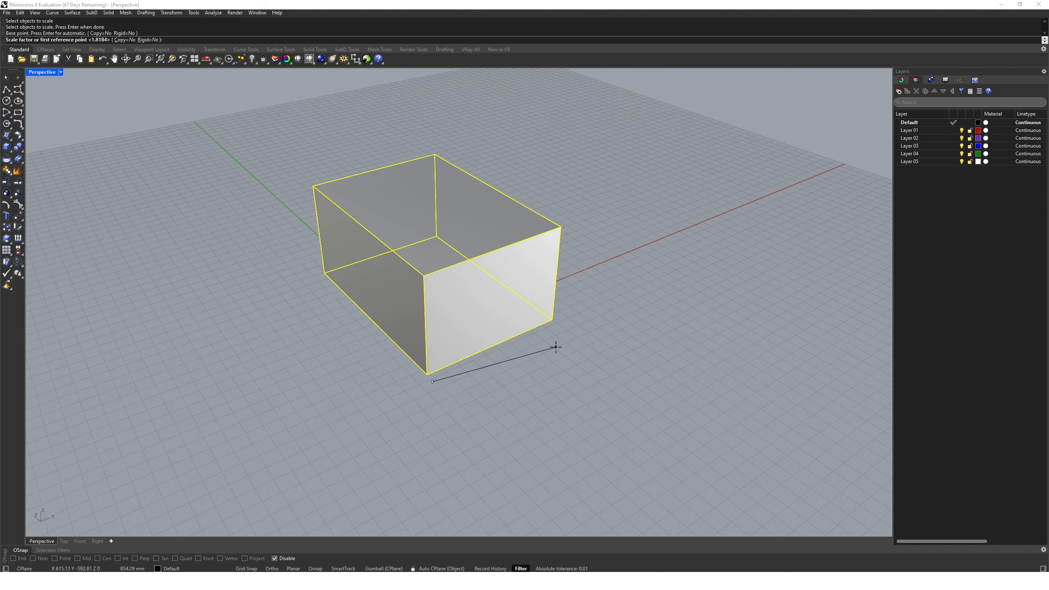
pyautogui.press('Return')
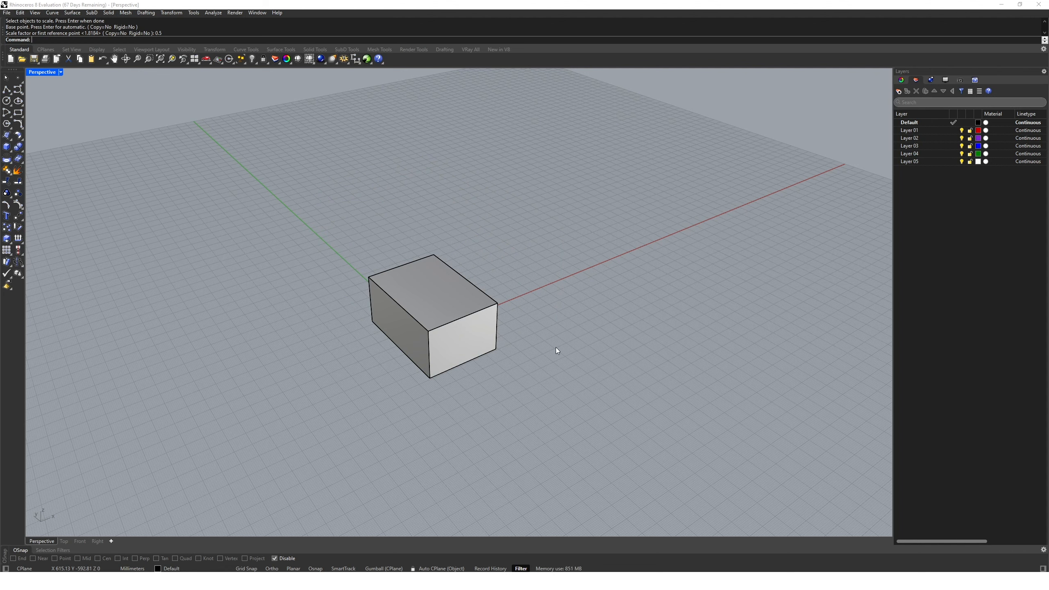
# Start Orient3Pt on the box and set its three reference points near the box's bottom corners.
pyautogui.write('Orient3Pt')
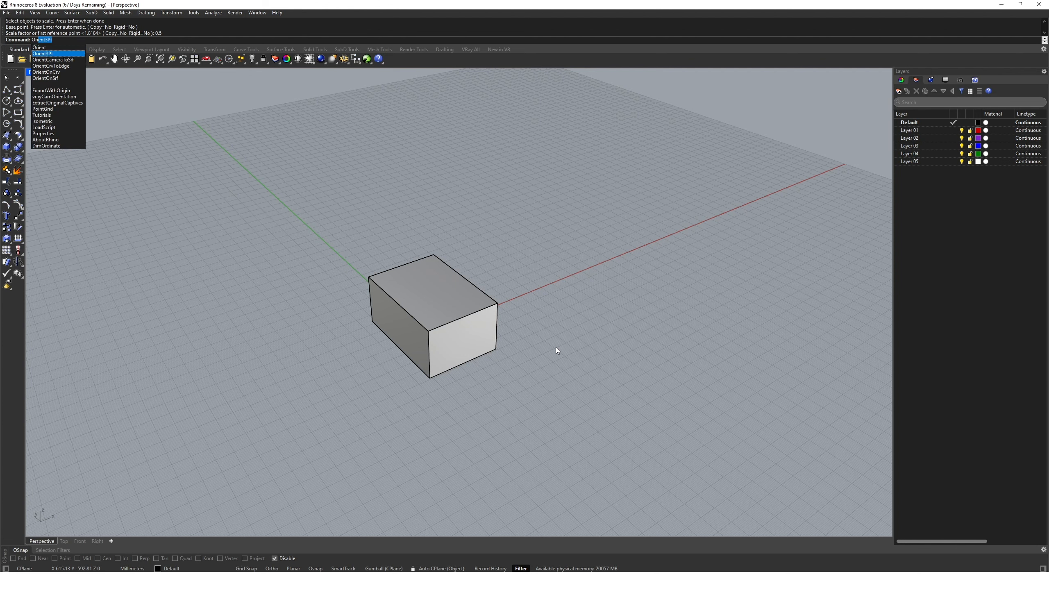
pyautogui.press('Return')
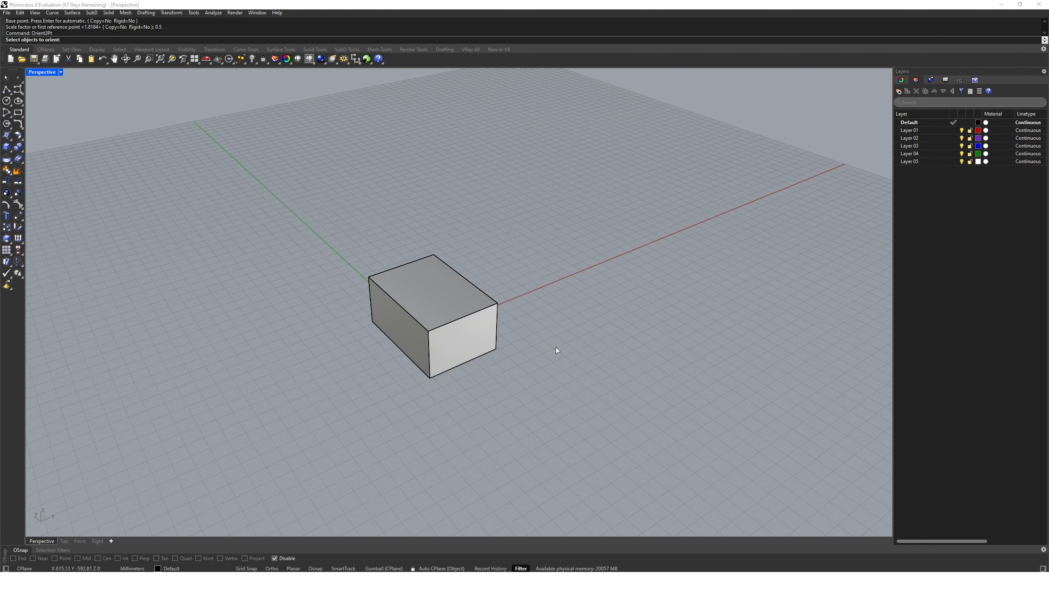
pyautogui.click(454, 359)
pyautogui.press('Return')
pyautogui.click(436, 386)
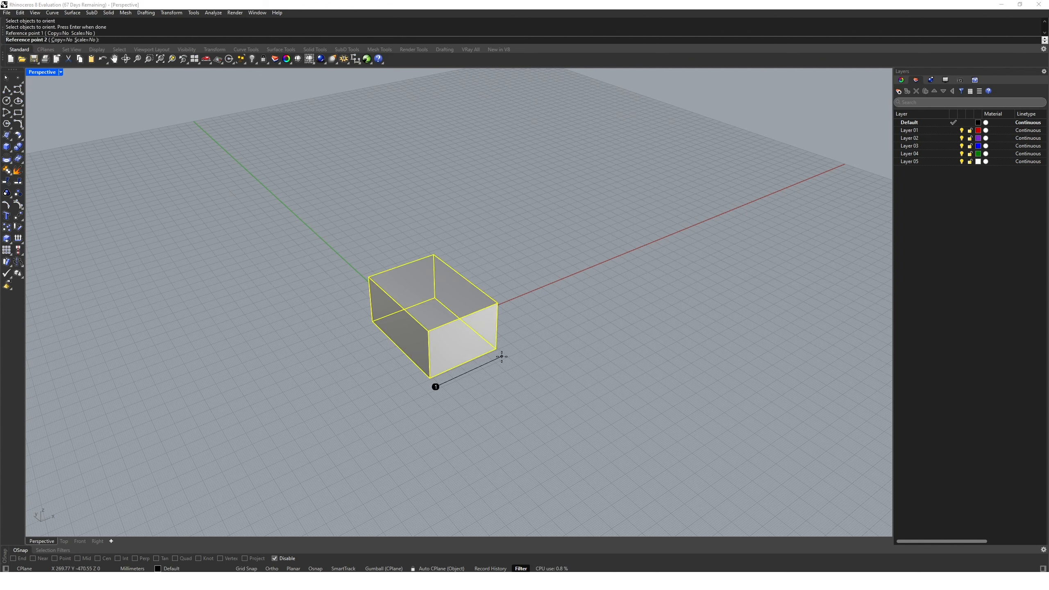
pyautogui.click(502, 357)
pyautogui.click(368, 323)
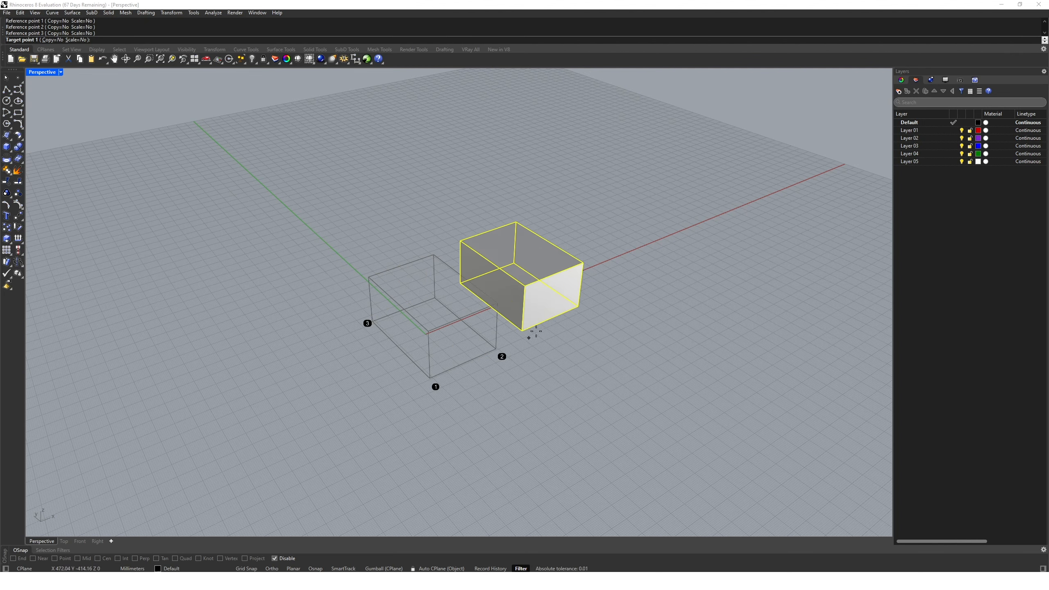
# Place a rotated copy of the box farther along the X axis using three target points, with Copy set to Yes.
pyautogui.moveTo(595, 305); pyautogui.dragTo(549, 322, button='right')
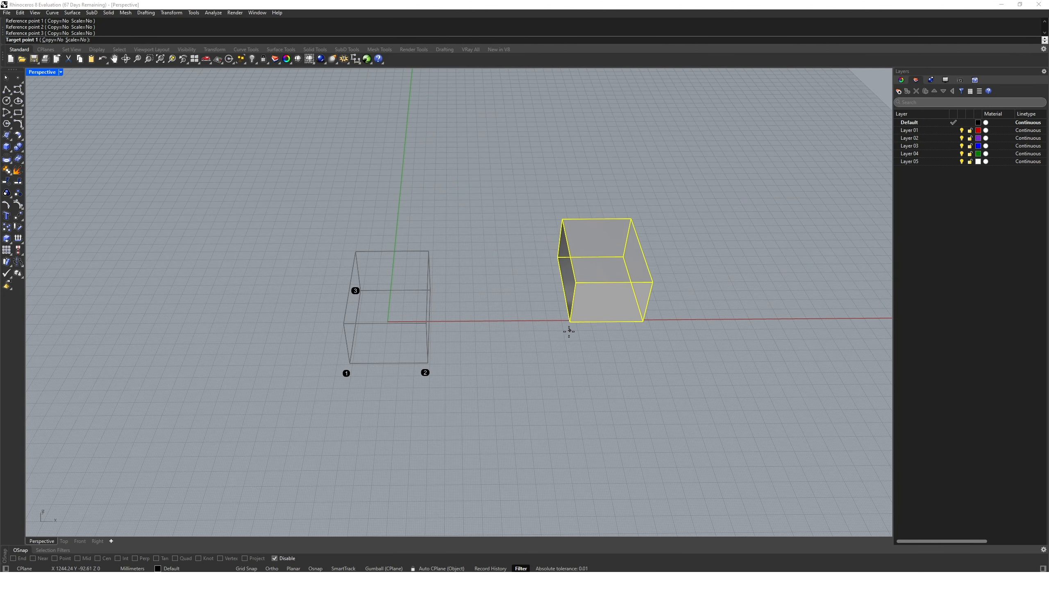
pyautogui.click(560, 338)
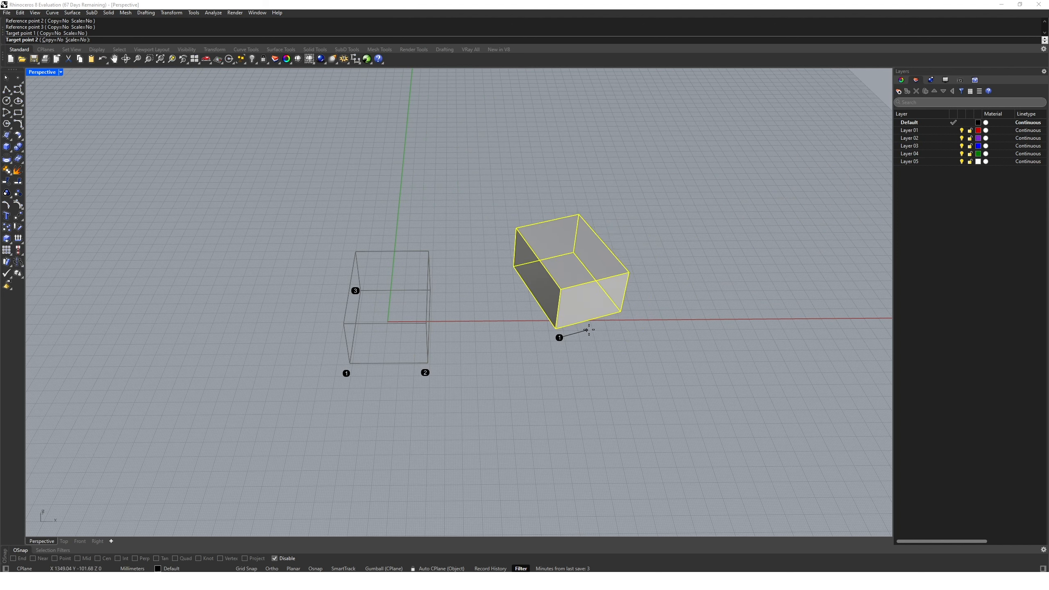
pyautogui.click(695, 376)
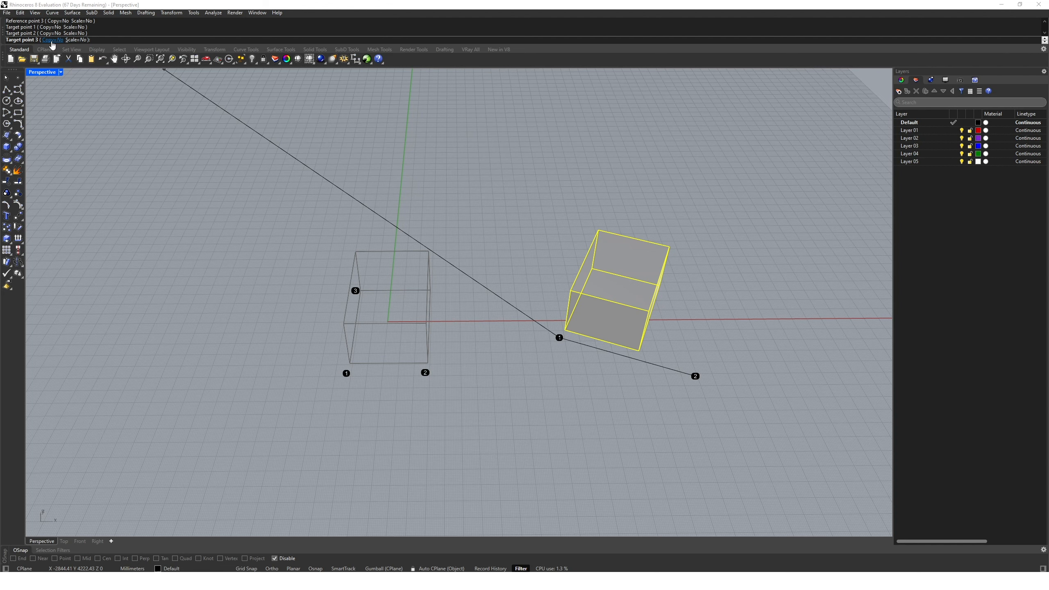
pyautogui.click(52, 42)
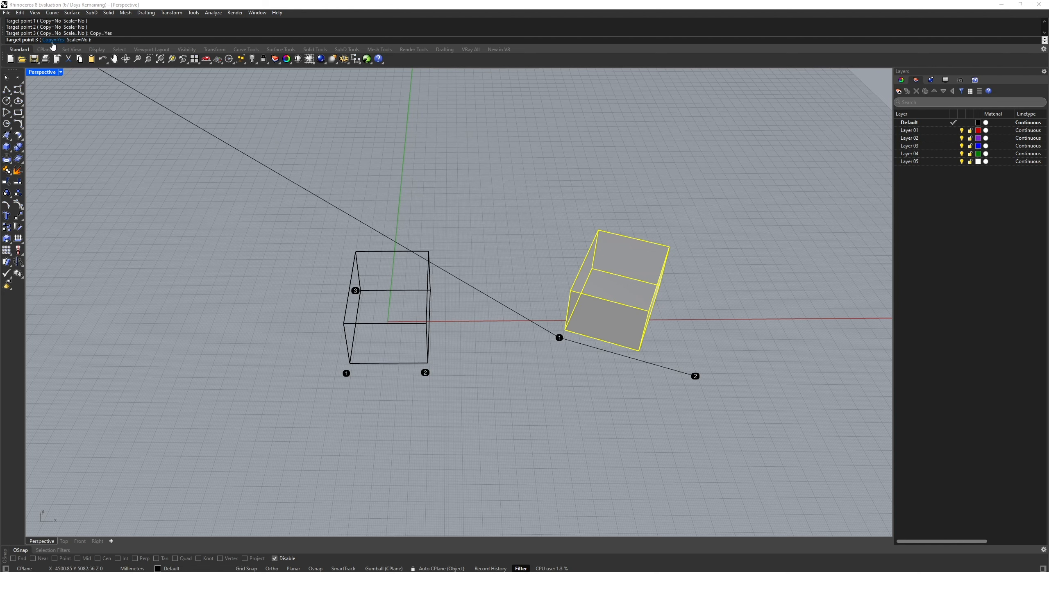
pyautogui.click(589, 231)
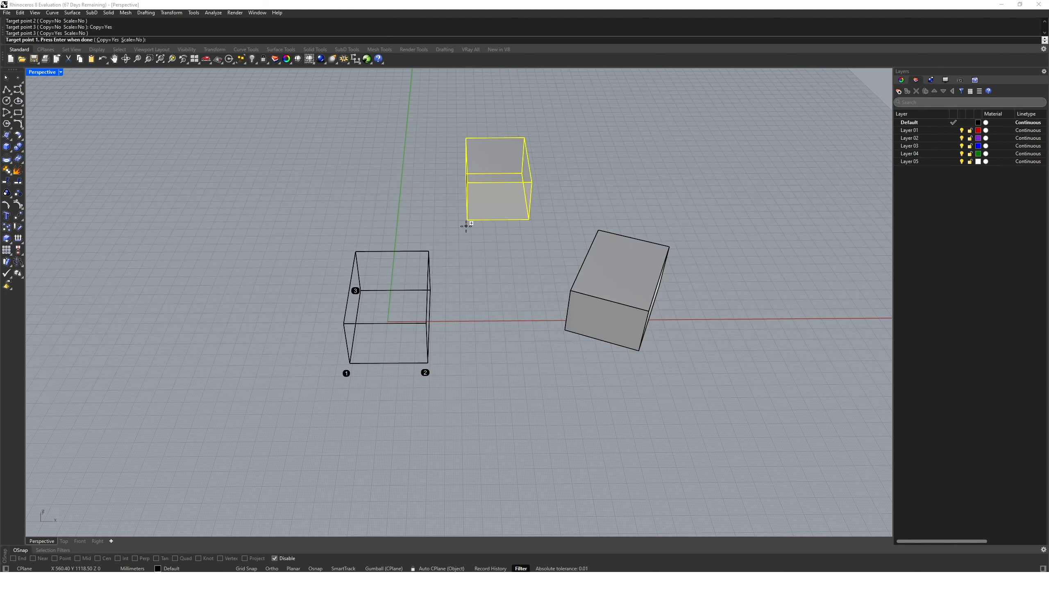
pyautogui.press('Return')
# Delete the rotated copy of the box.
pyautogui.click(588, 271)
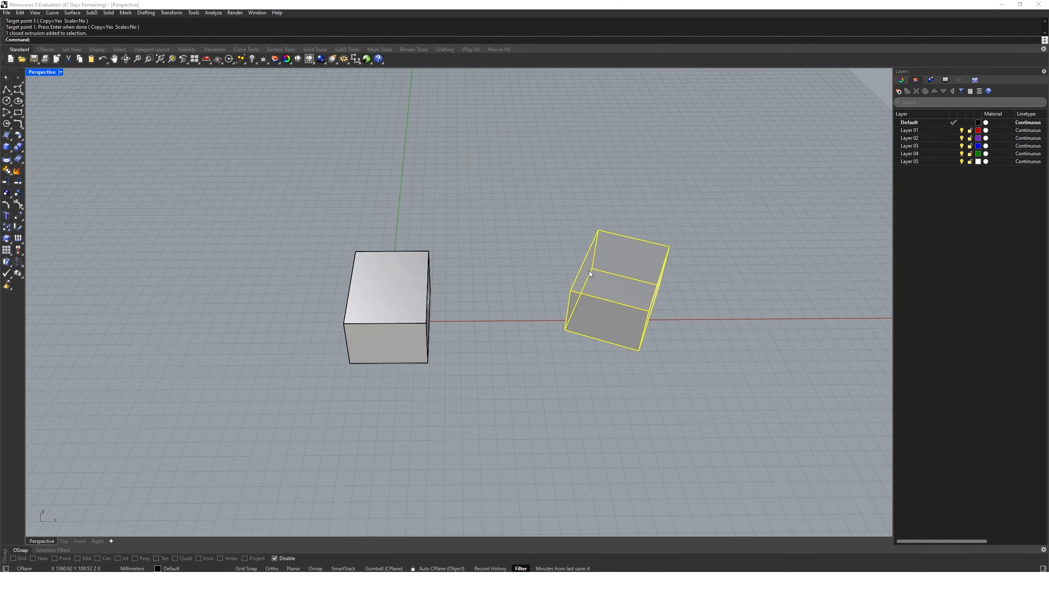
pyautogui.press('Delete')
# Start a rectangular Array of the box with 5 items in X, 4 in Y and 1 in Z.
pyautogui.moveTo(546, 307); pyautogui.dragTo(513, 303, button='right')
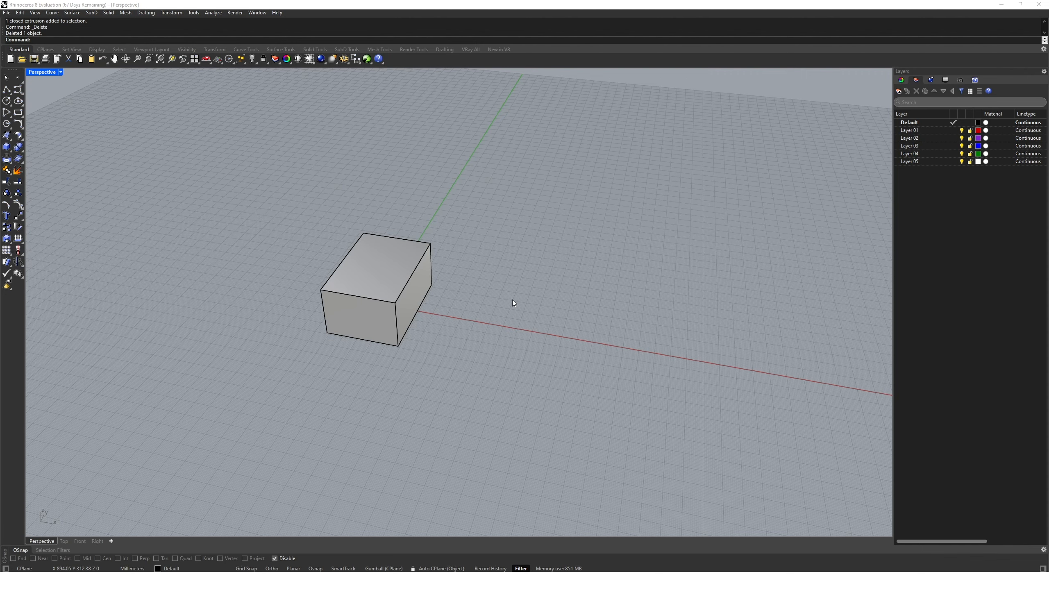
pyautogui.write('Array')
pyautogui.press('Return')
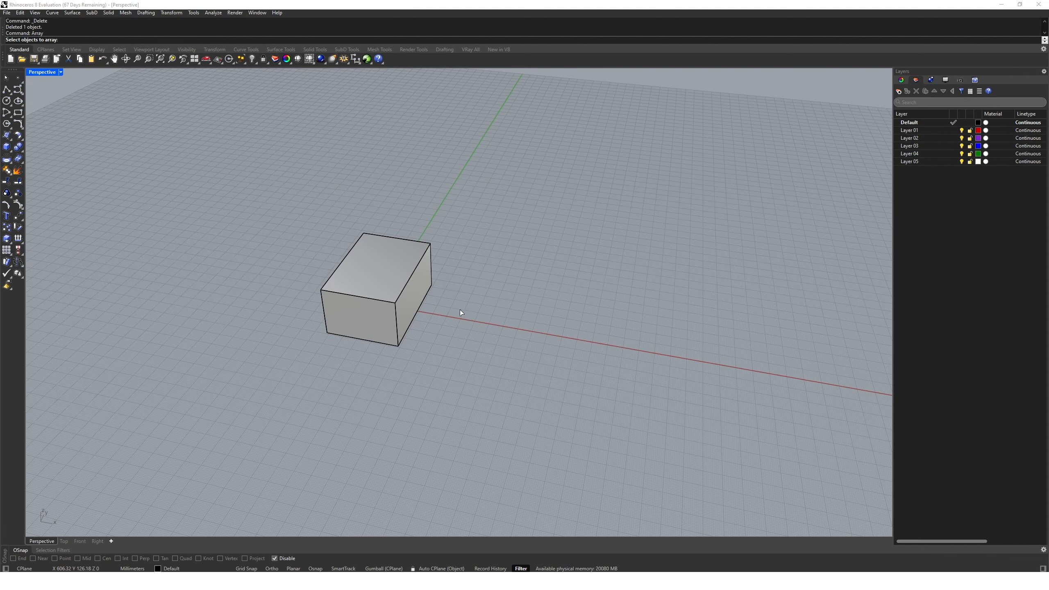
pyautogui.click(362, 294)
pyautogui.moveTo(363, 294); pyautogui.dragTo(438, 323, button='right')
pyautogui.press('Return')
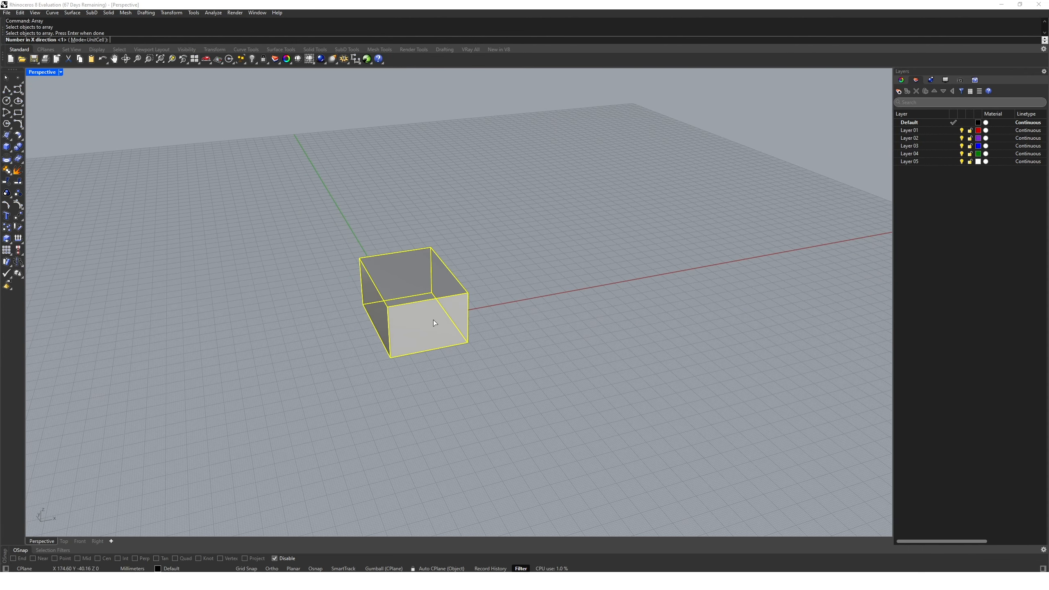
pyautogui.write('5')
pyautogui.press('Return')
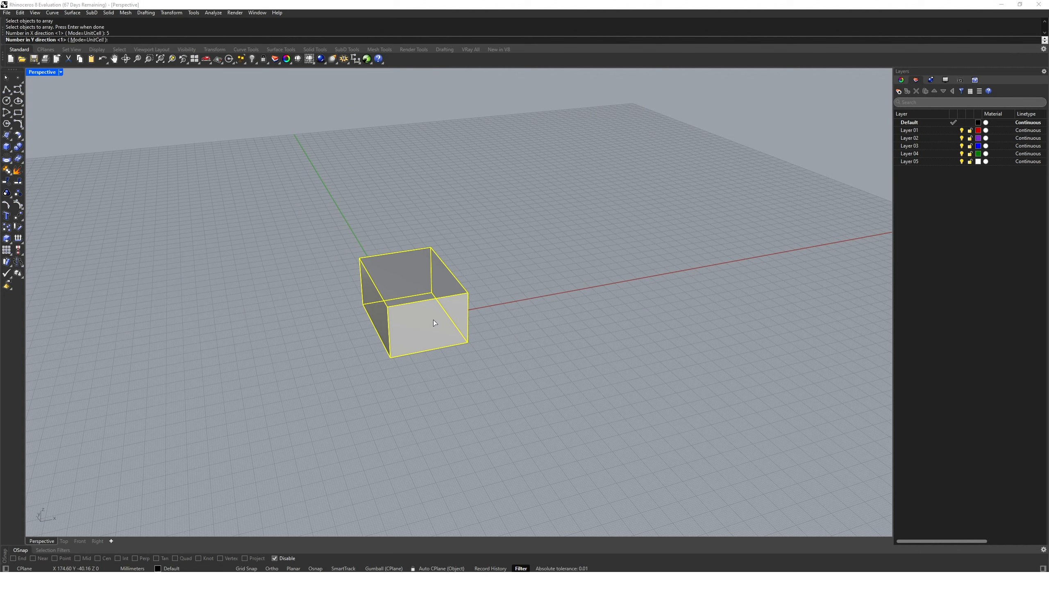
pyautogui.write('4')
pyautogui.press('Return')
pyautogui.press('Return')
# Define the array's unit cell from near the box's front bottom corner, with about 1020 mm X spacing and 1166 mm Y spacing.
pyautogui.moveTo(433, 322); pyautogui.dragTo(410, 375, button='right')
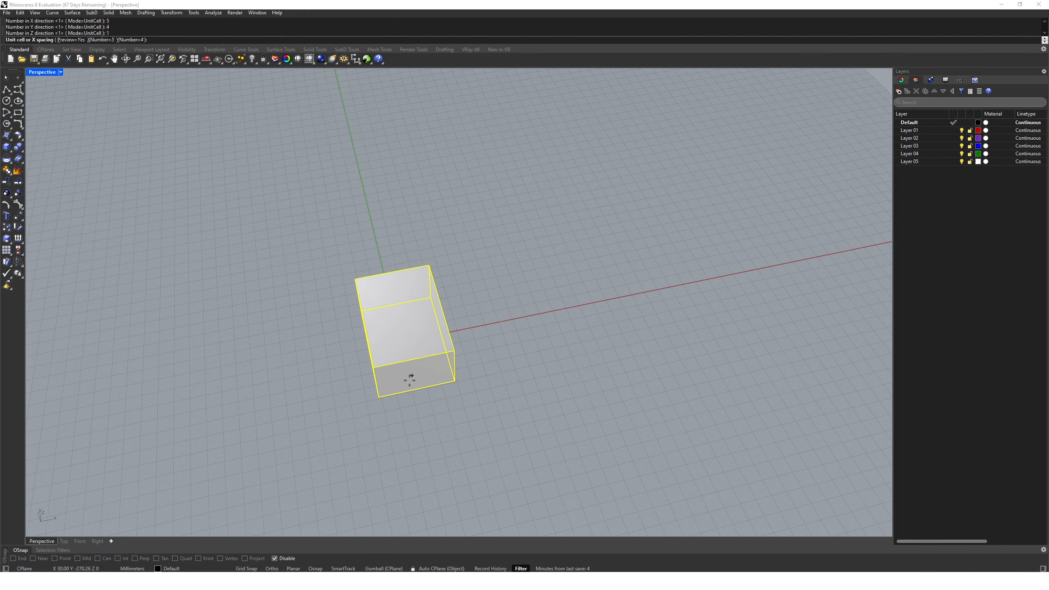
pyautogui.click(379, 405)
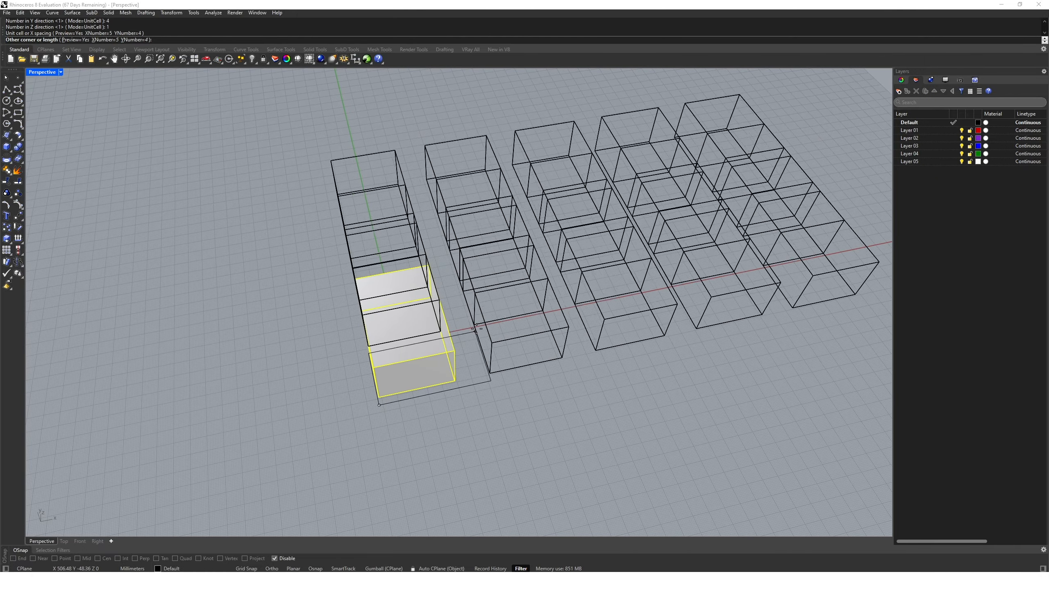
pyautogui.scroll(-8, 485, 282)
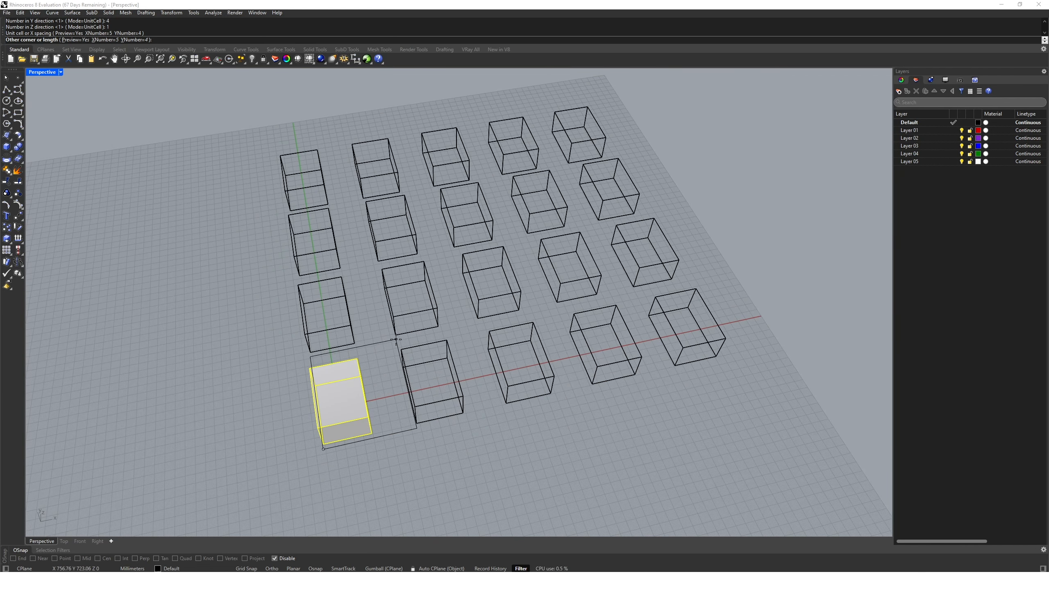
pyautogui.click(400, 339)
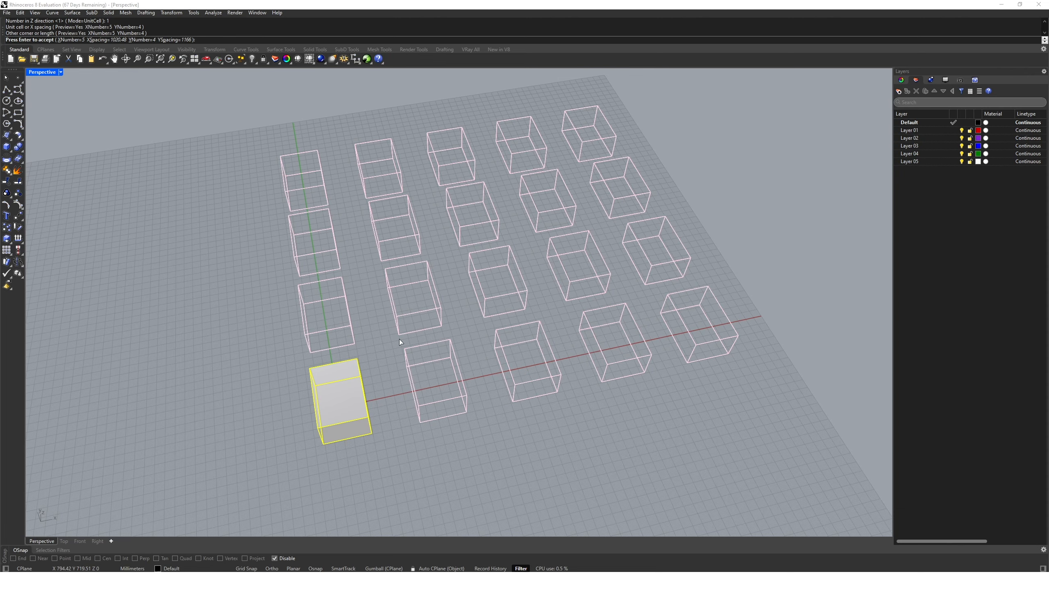
pyautogui.press('Return')
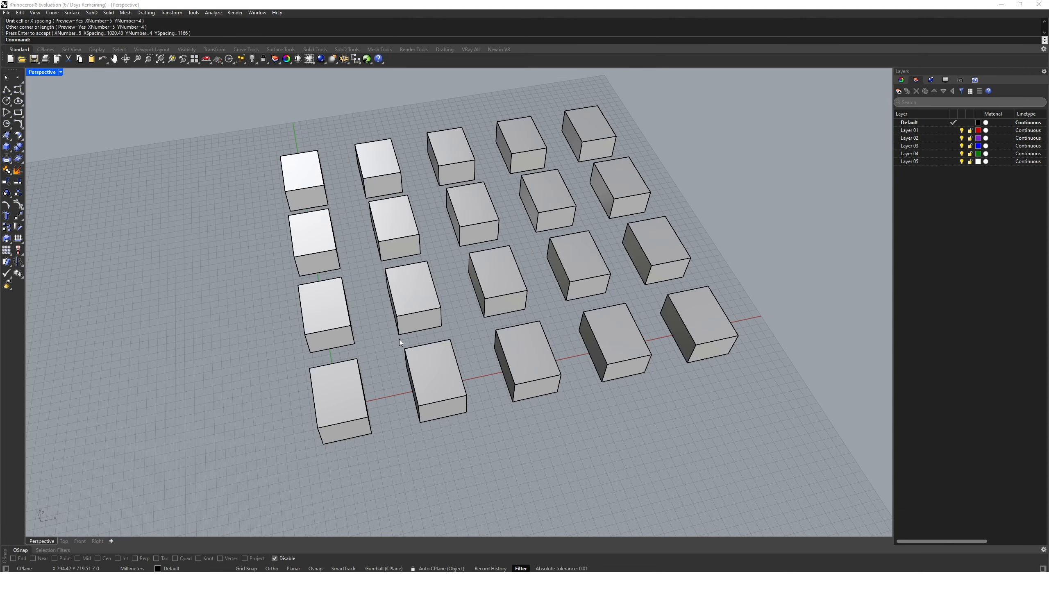
# Undo the rectangular array so only the original box is left.
pyautogui.moveTo(399, 339); pyautogui.dragTo(387, 361, button='right')
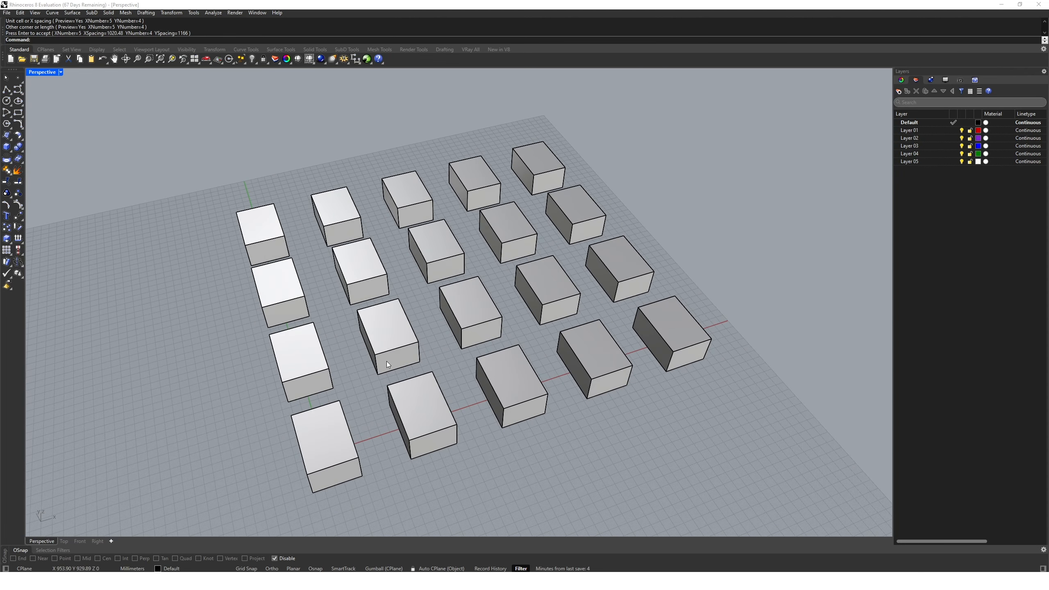
pyautogui.write('u')
pyautogui.press('Return')
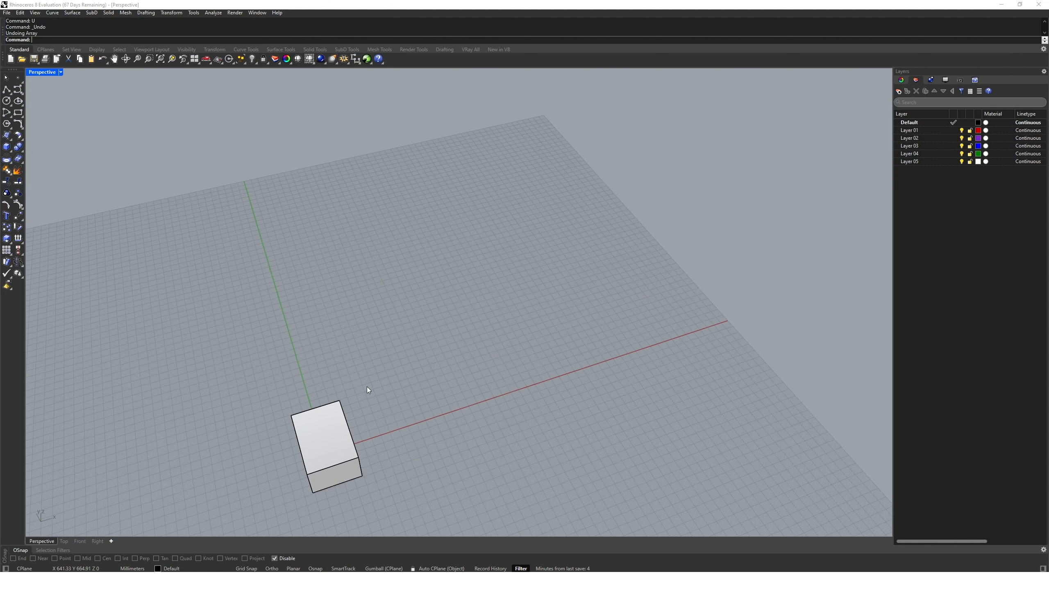
# Create a linear array of 6 boxes running diagonally between the X and Y axes, starting from the box's front bottom corner.
pyautogui.write('Array')
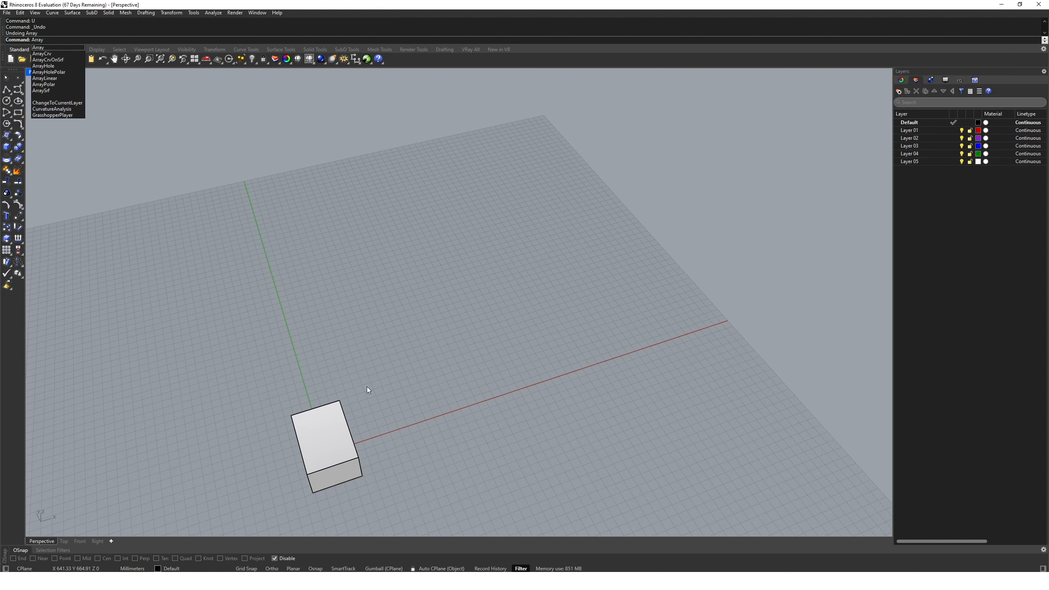
pyautogui.write('Linear')
pyautogui.press('Return')
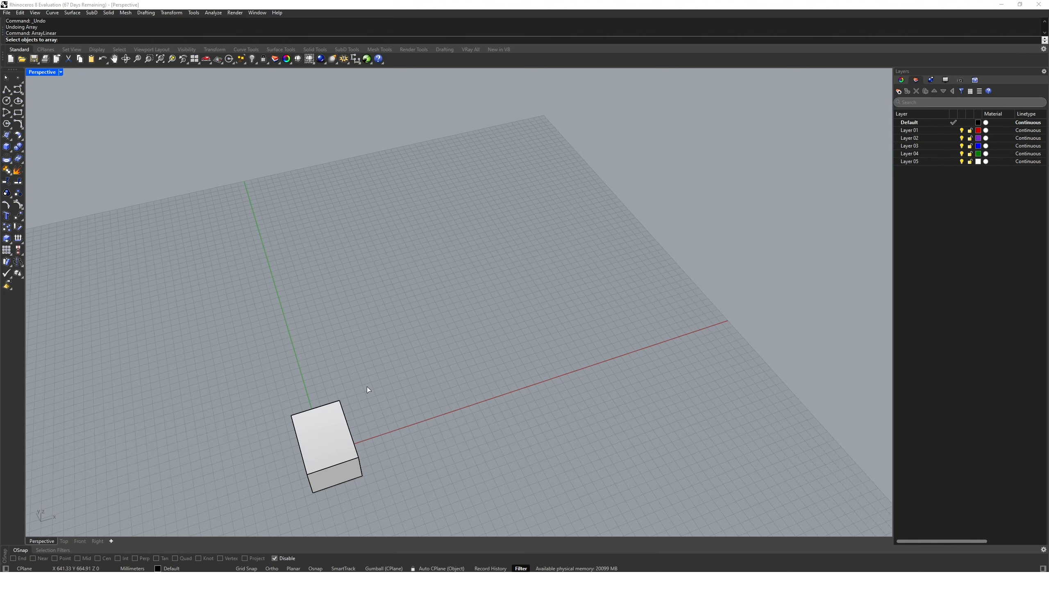
pyautogui.click(339, 441)
pyautogui.press('Return')
pyautogui.moveTo(339, 441); pyautogui.dragTo(473, 343, button='right')
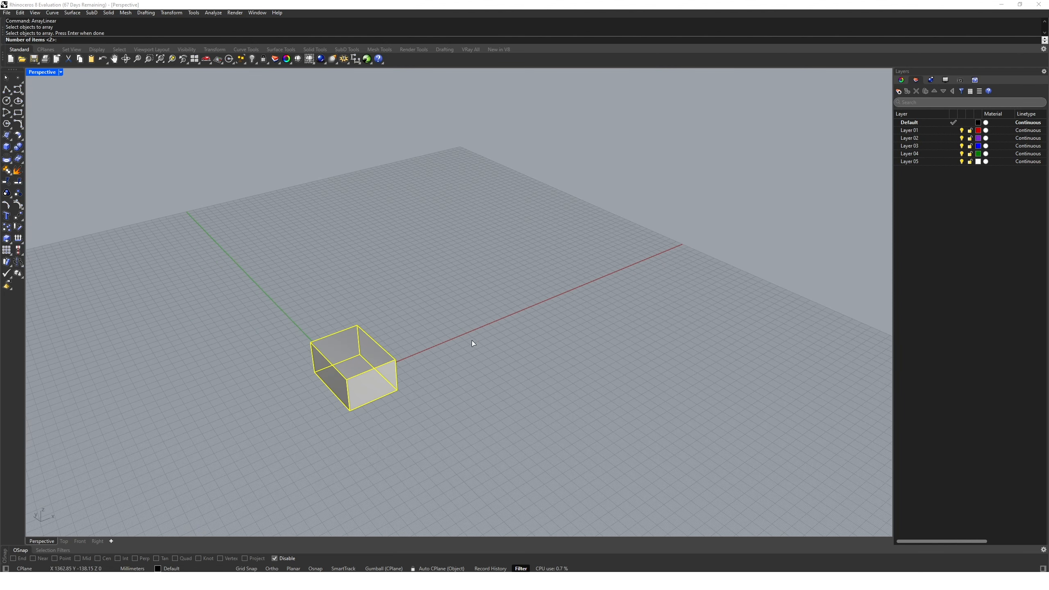
pyautogui.write('6')
pyautogui.press('Return')
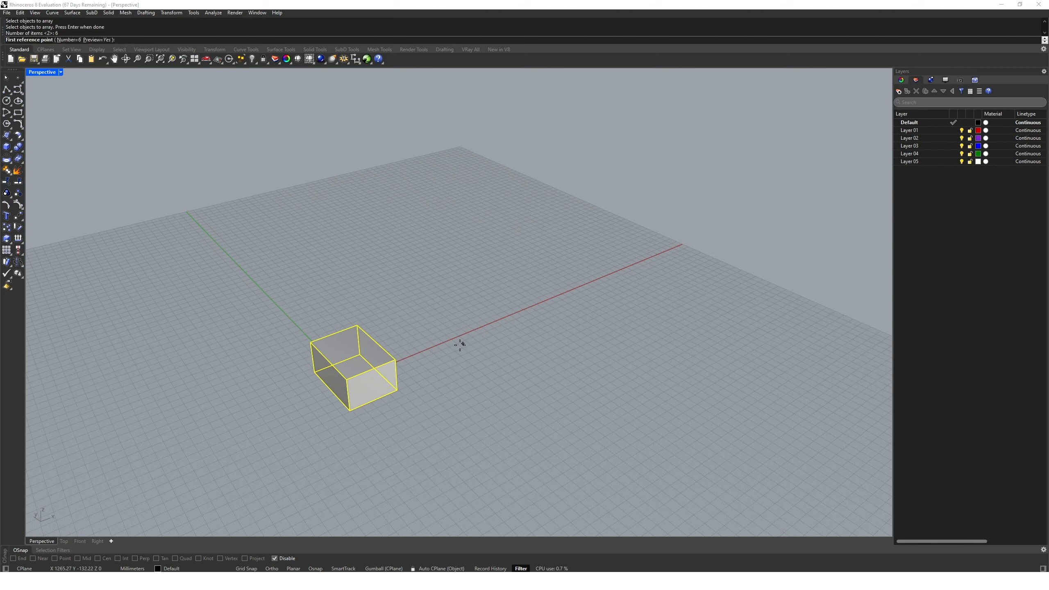
pyautogui.click(353, 417)
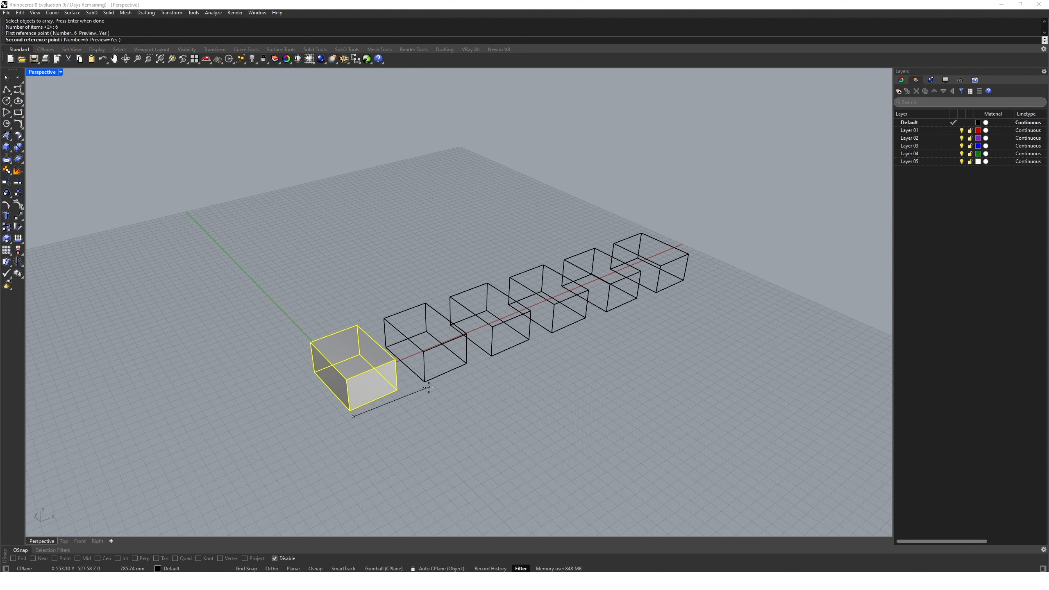
pyautogui.click(416, 348)
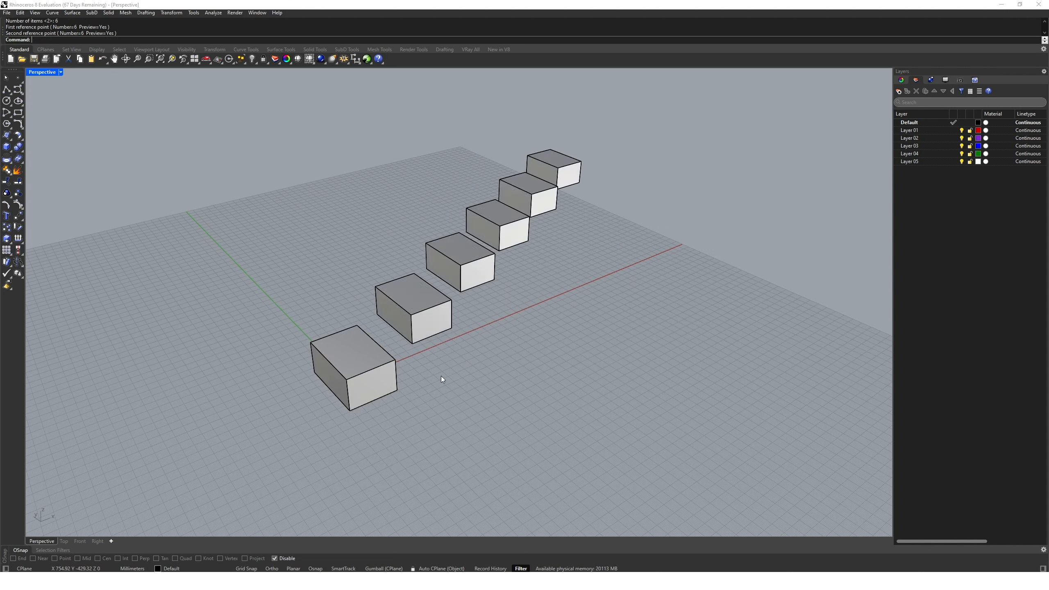
# Undo the linear array of boxes.
pyautogui.write('u')
pyautogui.press('Return')
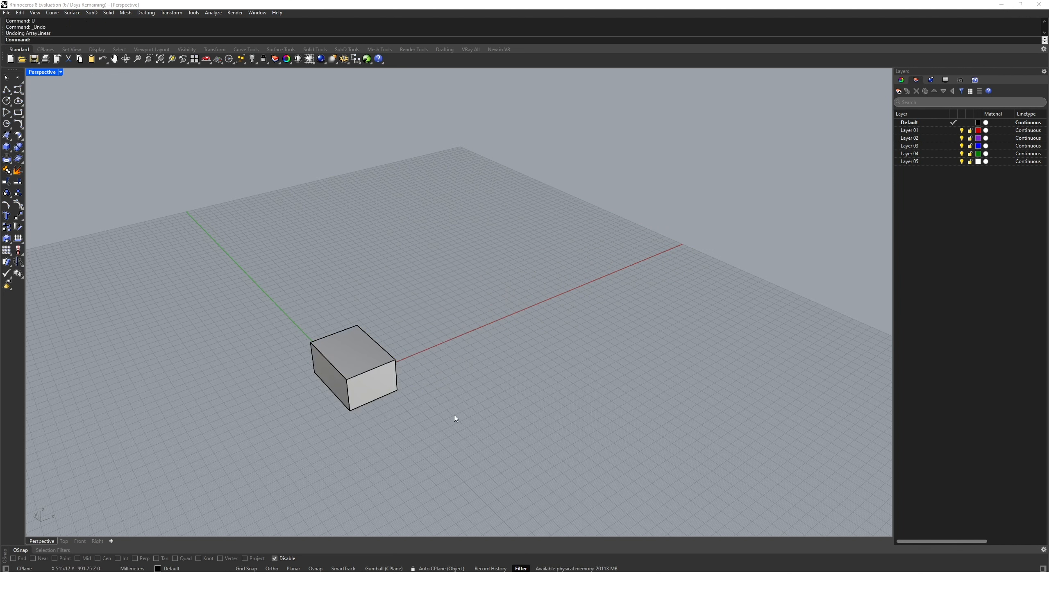
# Move only the box's front end face outward, roughly in the negative Y direction, to lengthen the box.
pyautogui.moveTo(455, 416); pyautogui.dragTo(411, 364, button='right')
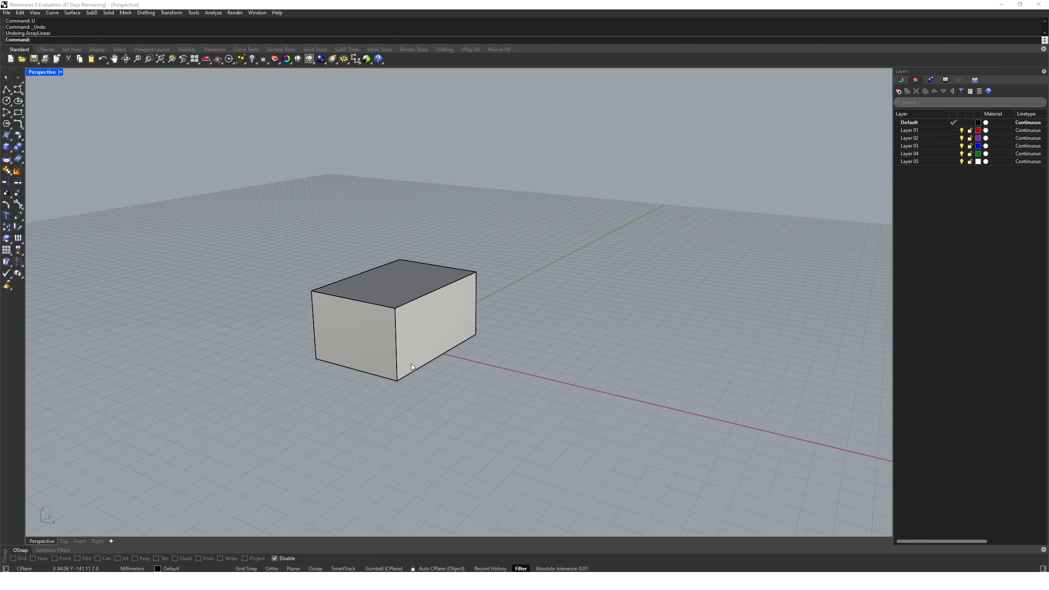
pyautogui.click(413, 332)
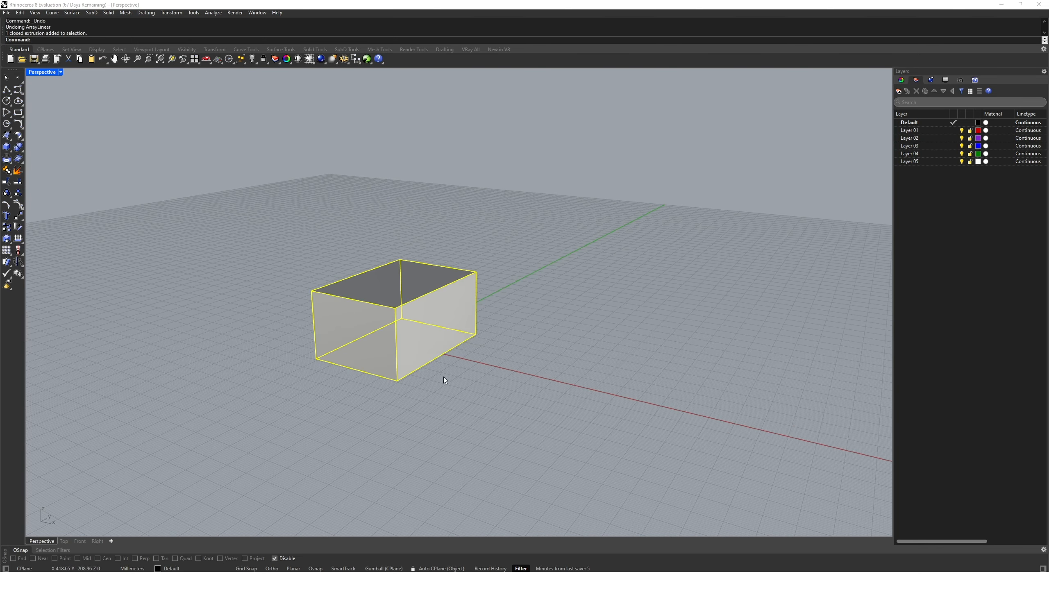
pyautogui.click(448, 395)
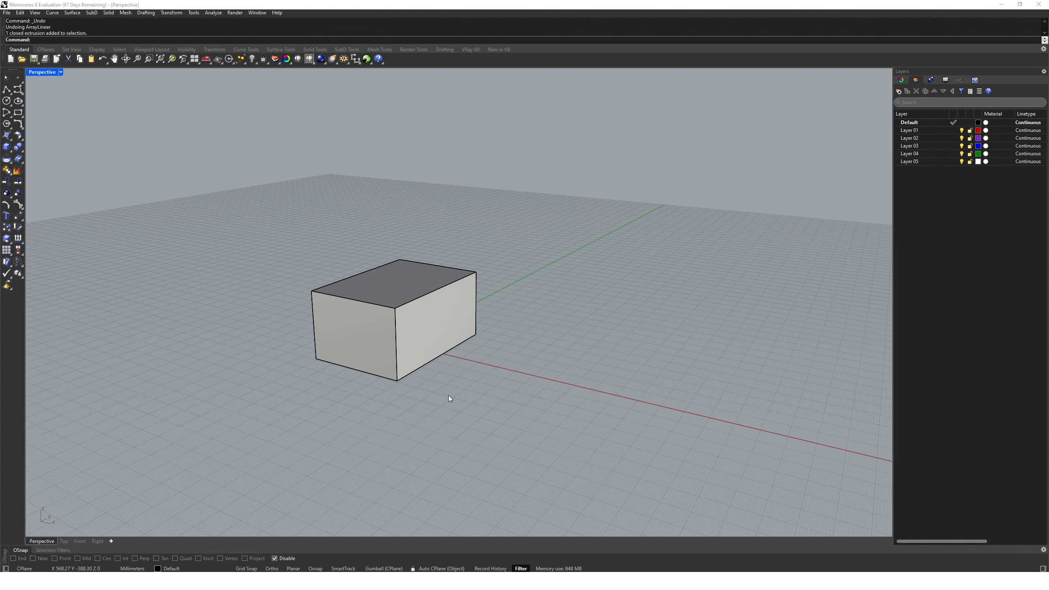
pyautogui.keyDown('ctrl'); pyautogui.keyDown('shift'); pyautogui.click(359, 336); pyautogui.keyUp('shift'); pyautogui.keyUp('ctrl')
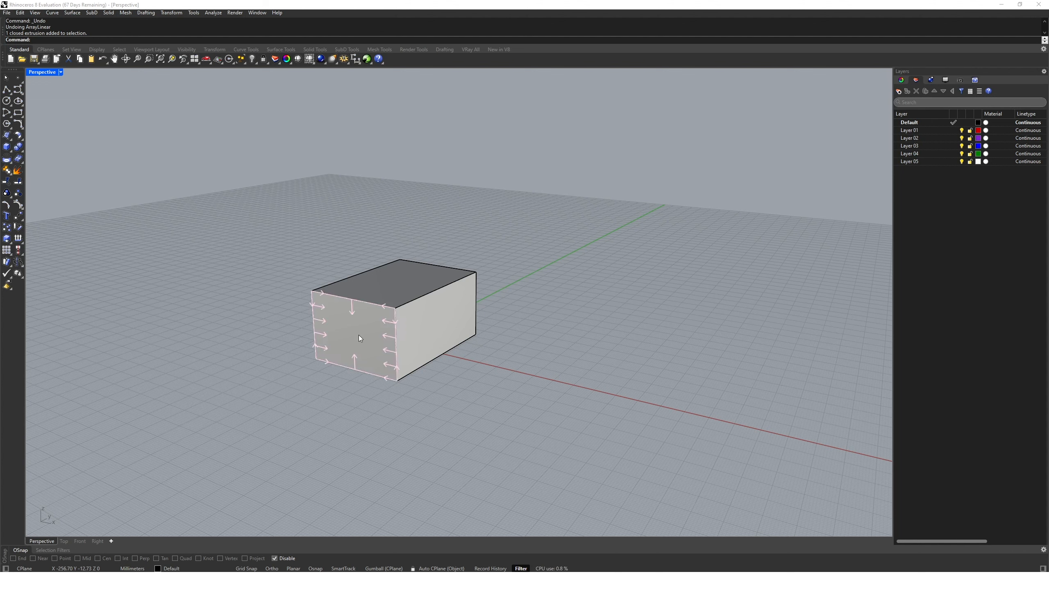
pyautogui.keyDown('ctrl'); pyautogui.keyDown('shift'); pyautogui.click(359, 335); pyautogui.keyUp('shift'); pyautogui.keyUp('ctrl')
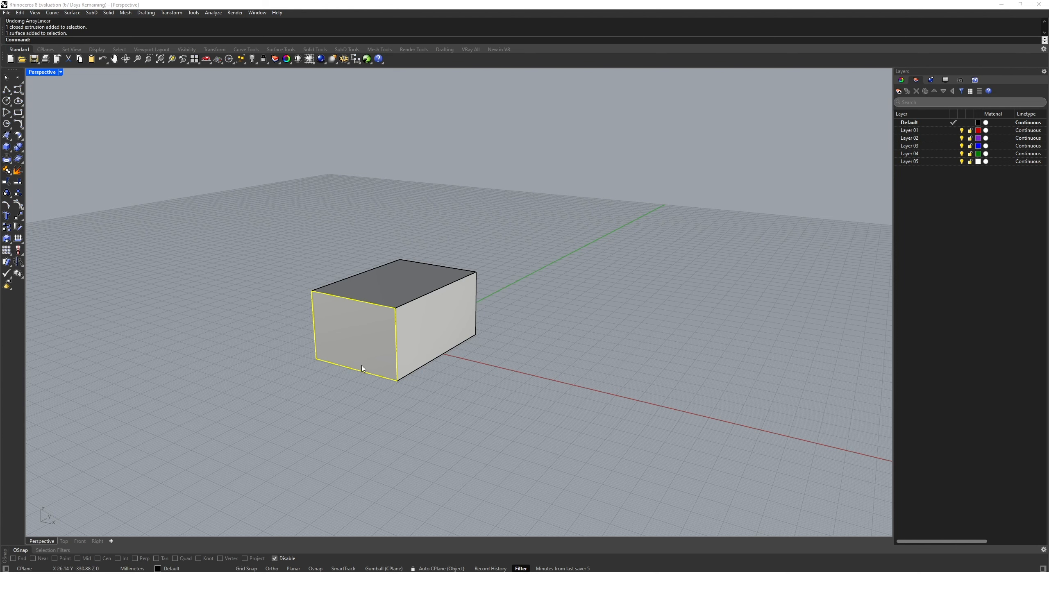
pyautogui.write('move')
pyautogui.press('Return')
pyautogui.click(448, 392)
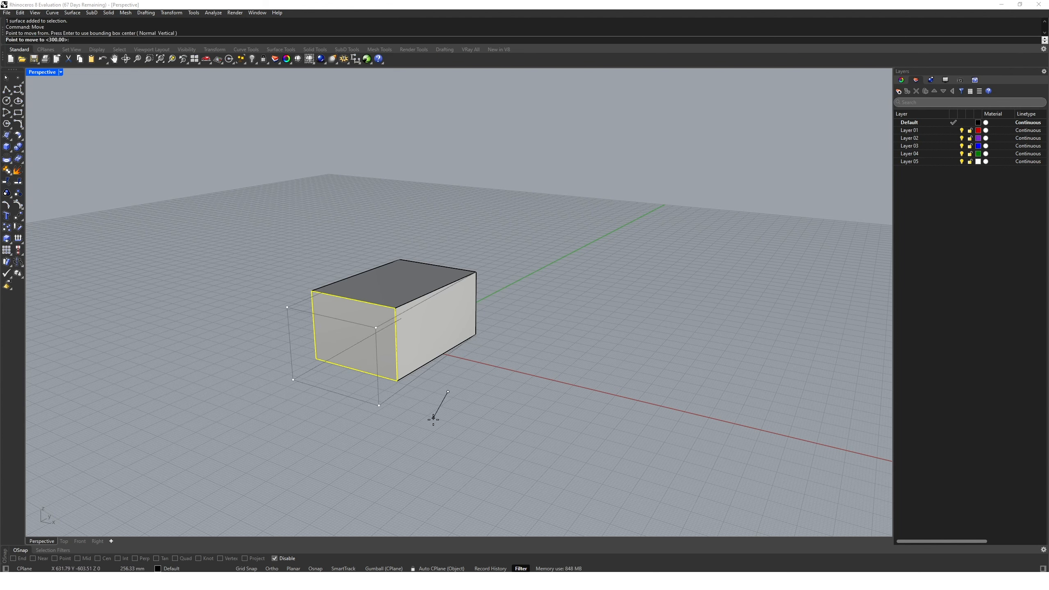
pyautogui.click(443, 430)
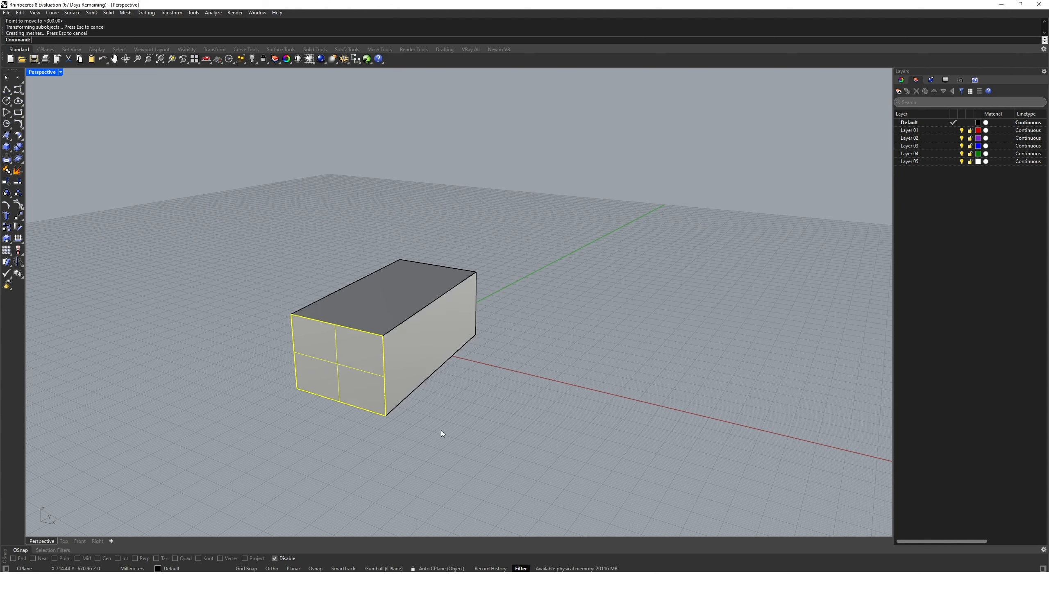
# Rotate the box's selected front end face by about 13° around a point beside its lower front corner, and deselect it.
pyautogui.write('ro')
pyautogui.press('Return')
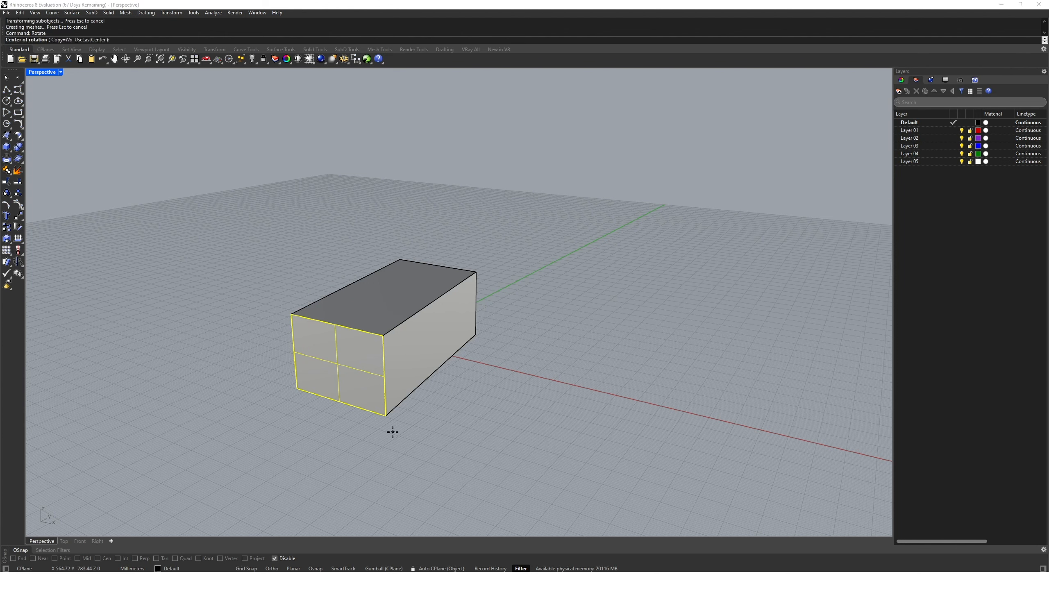
pyautogui.click(392, 429)
pyautogui.click(456, 400)
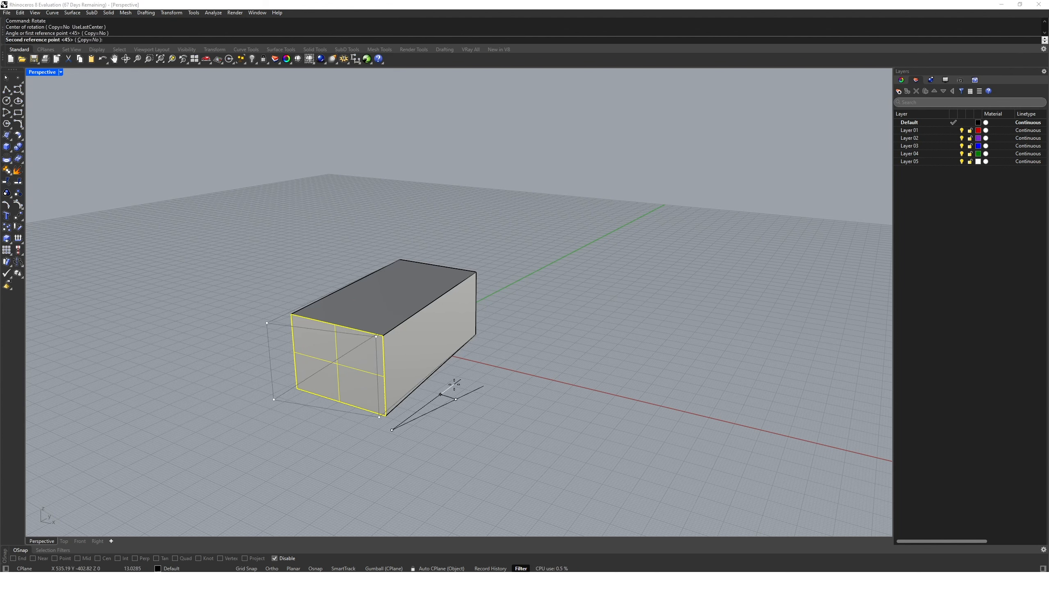
pyautogui.click(454, 385)
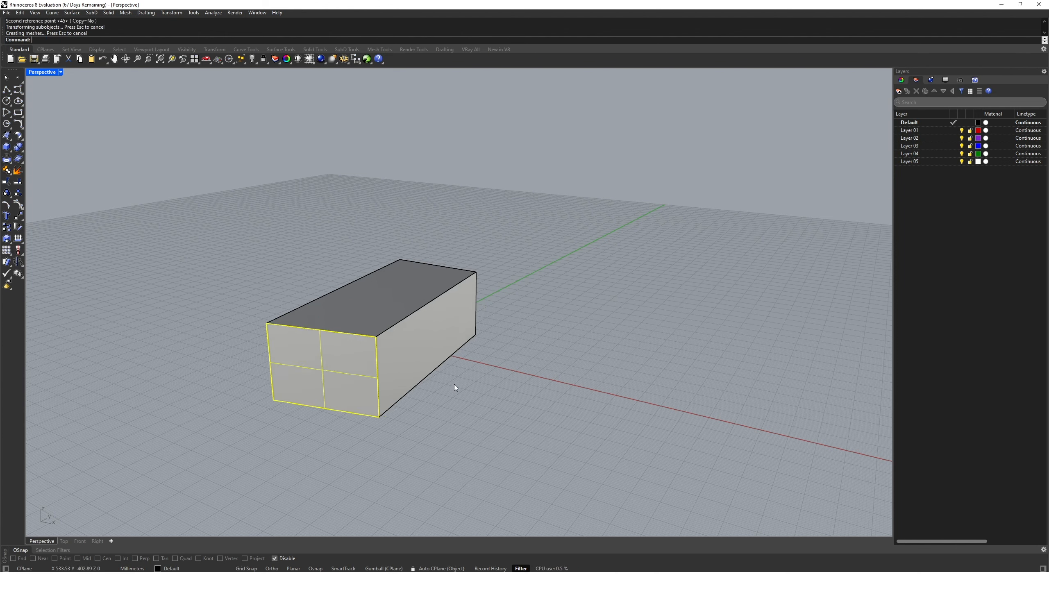
pyautogui.click(471, 396)
# Move only the upper left corner vertex of the box's front end face outward by about 103 mm.
pyautogui.moveTo(229, 298); pyautogui.dragTo(272, 333)
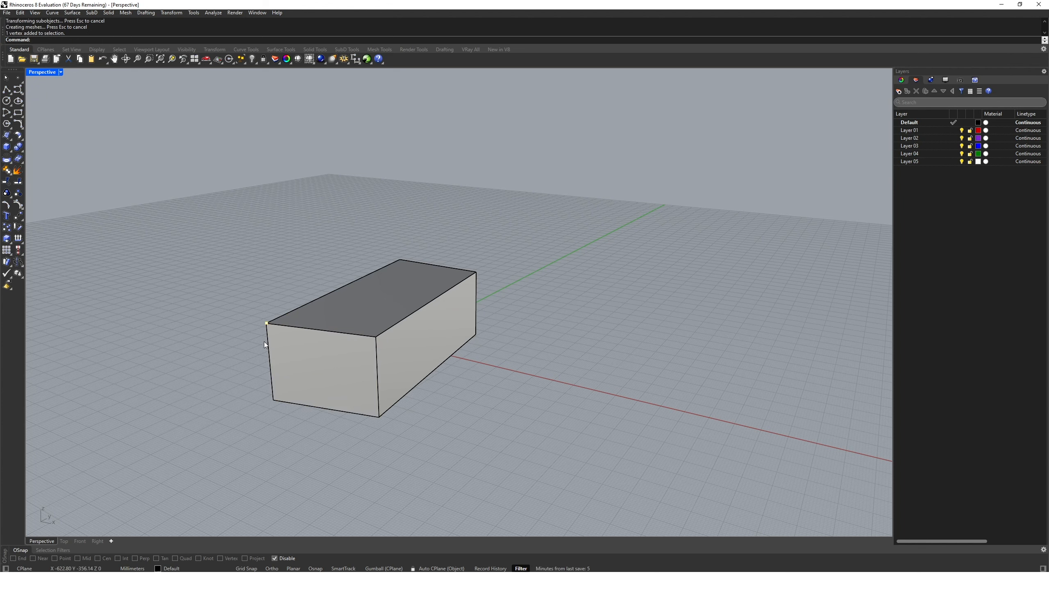
pyautogui.write('m')
pyautogui.press('Return')
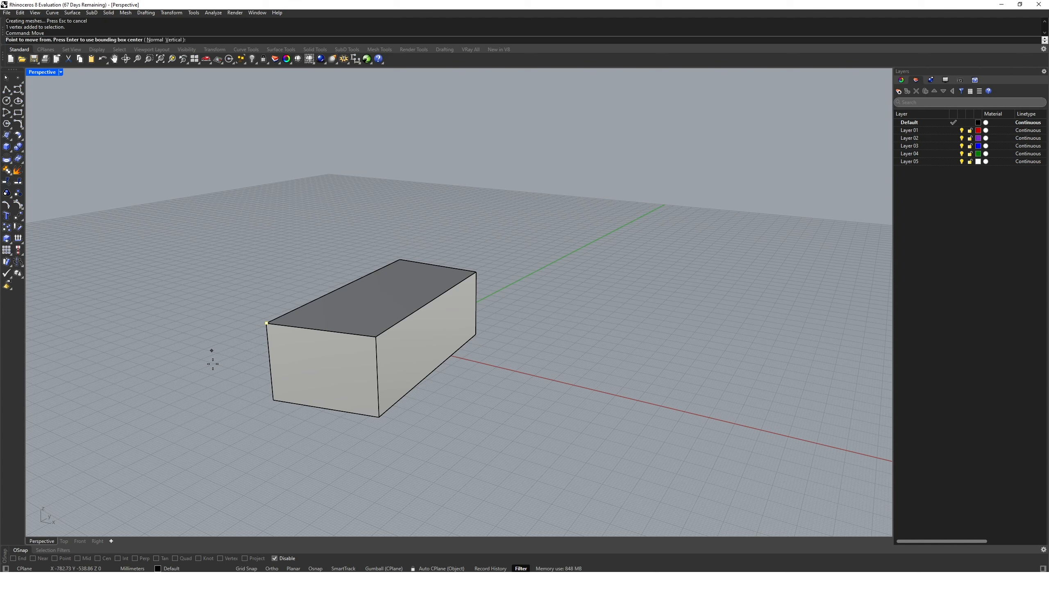
pyautogui.click(221, 393)
pyautogui.click(202, 401)
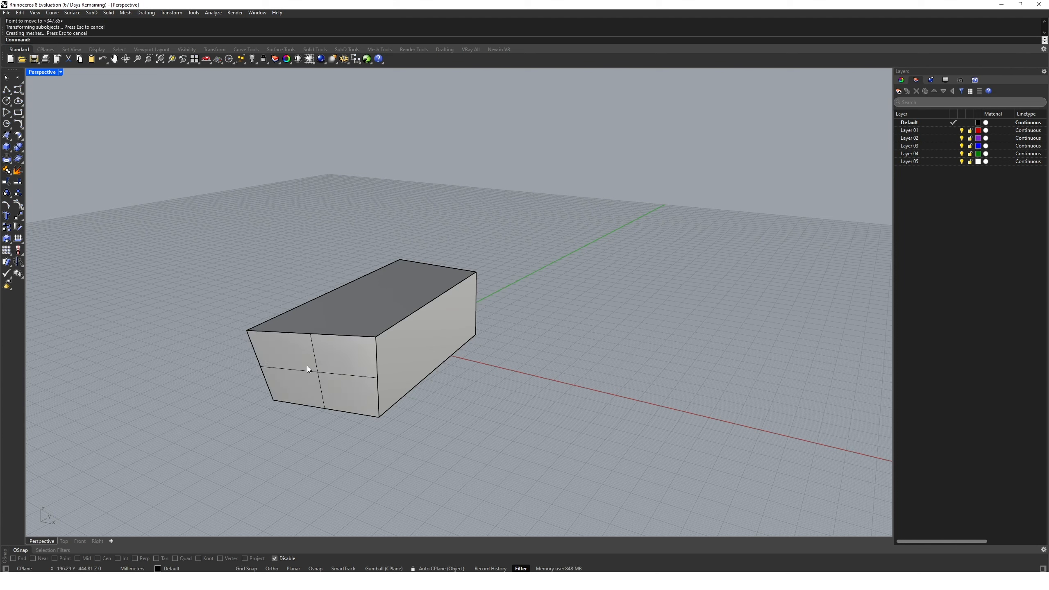
# Move only the slanted left edge of the box's front end face outward by about 106 mm.
pyautogui.click(264, 378)
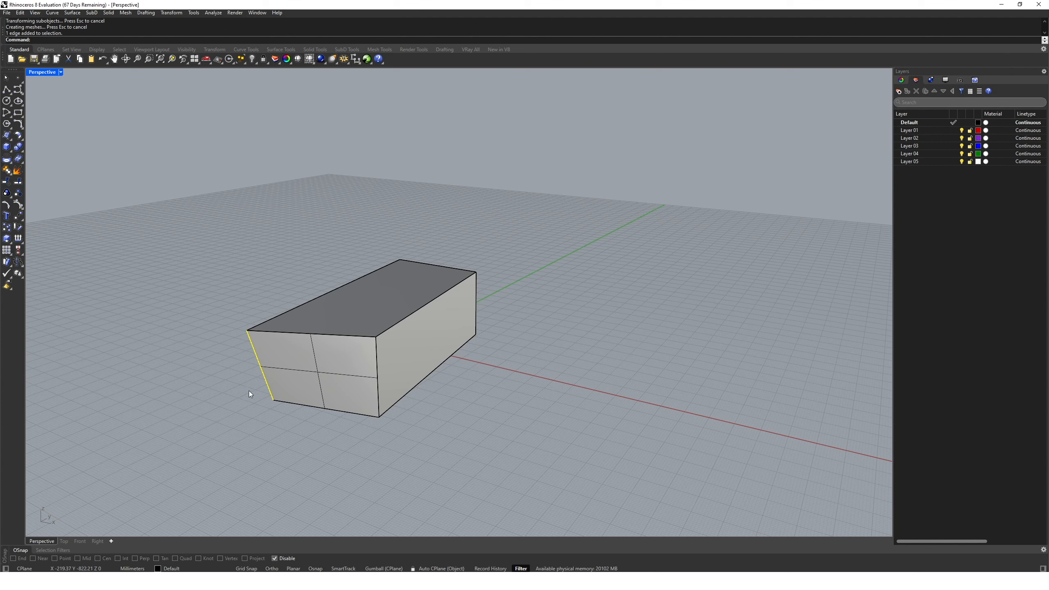
pyautogui.write('m')
pyautogui.press('Return')
pyautogui.click(249, 390)
pyautogui.click(222, 406)
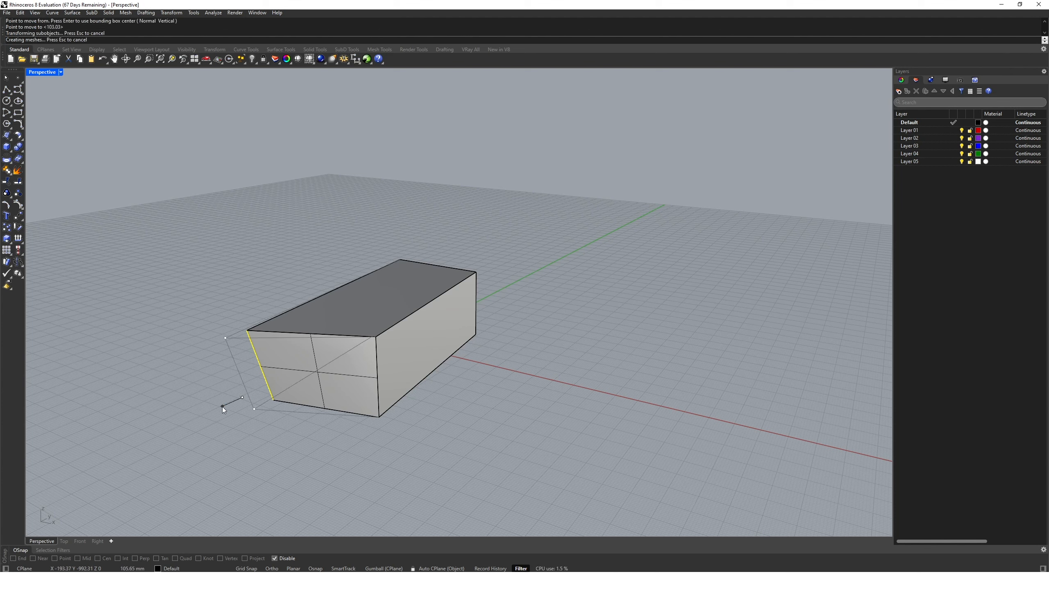
# Undo the edge, vertex and face edits back to the original short box.
pyautogui.hotkey('ctrl', 'z')
pyautogui.hotkey('ctrl', 'z')
pyautogui.hotkey('ctrl', 'z')
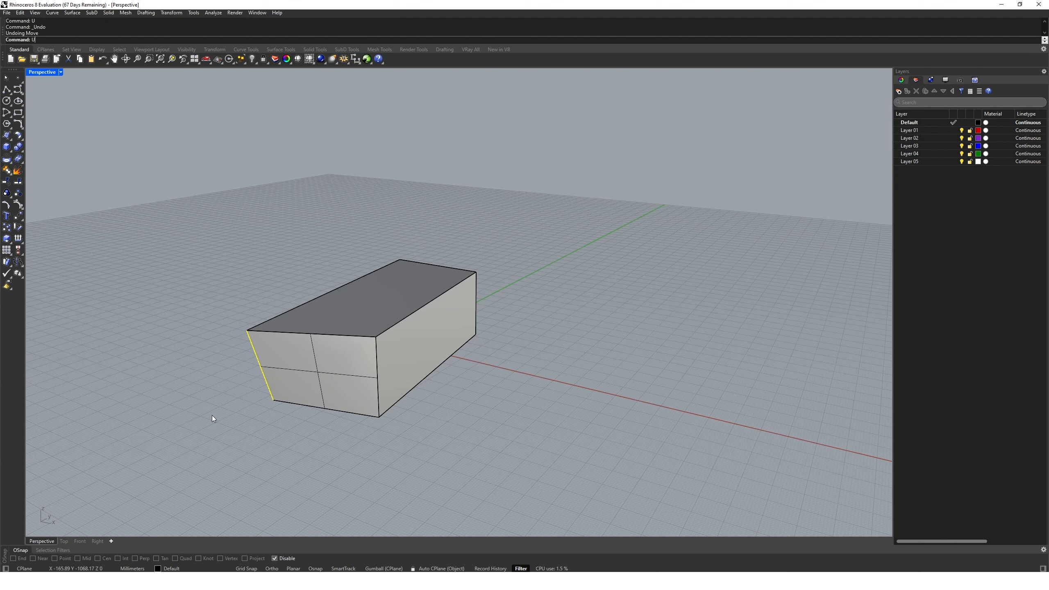
pyautogui.hotkey('ctrl', 'z')
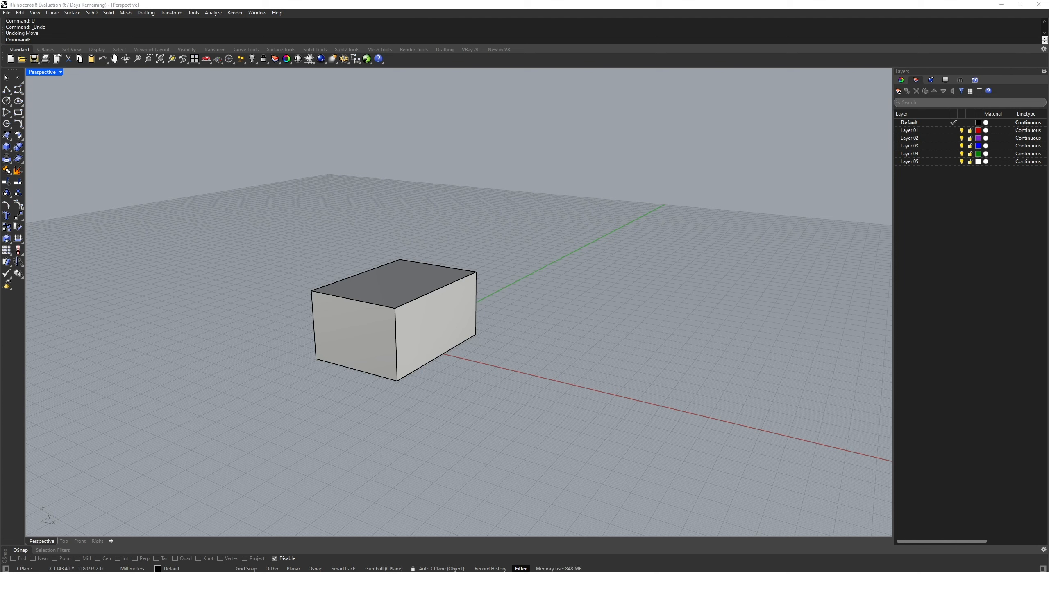
# Turn on automatic CPlane alignment and select the box's front, top and side faces in turn to reorient the construction plane.
pyautogui.click(447, 569)
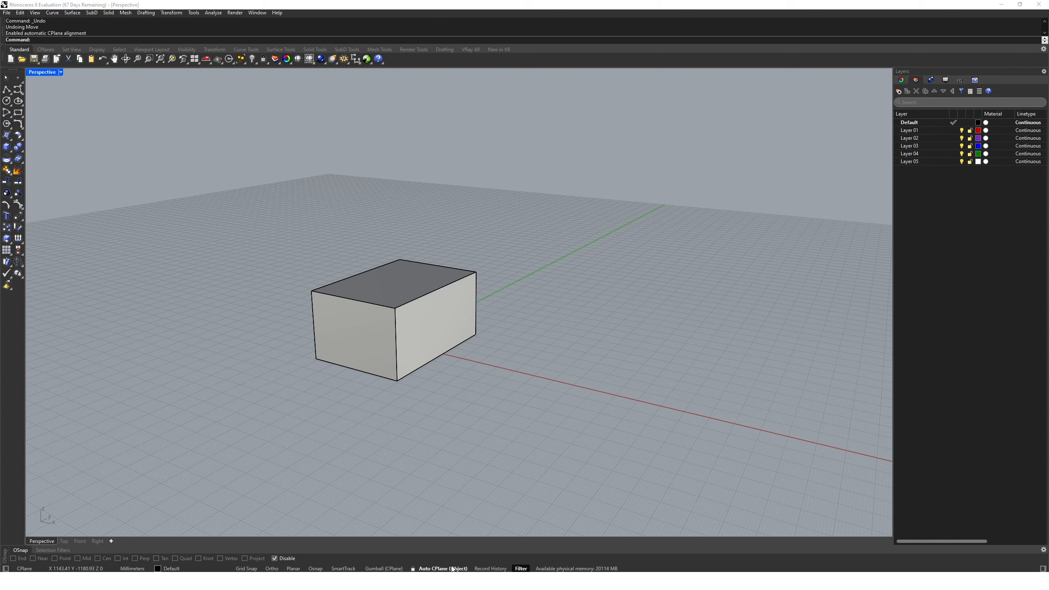
pyautogui.keyDown('ctrl'); pyautogui.keyDown('shift'); pyautogui.click(352, 344); pyautogui.keyUp('shift'); pyautogui.keyUp('ctrl')
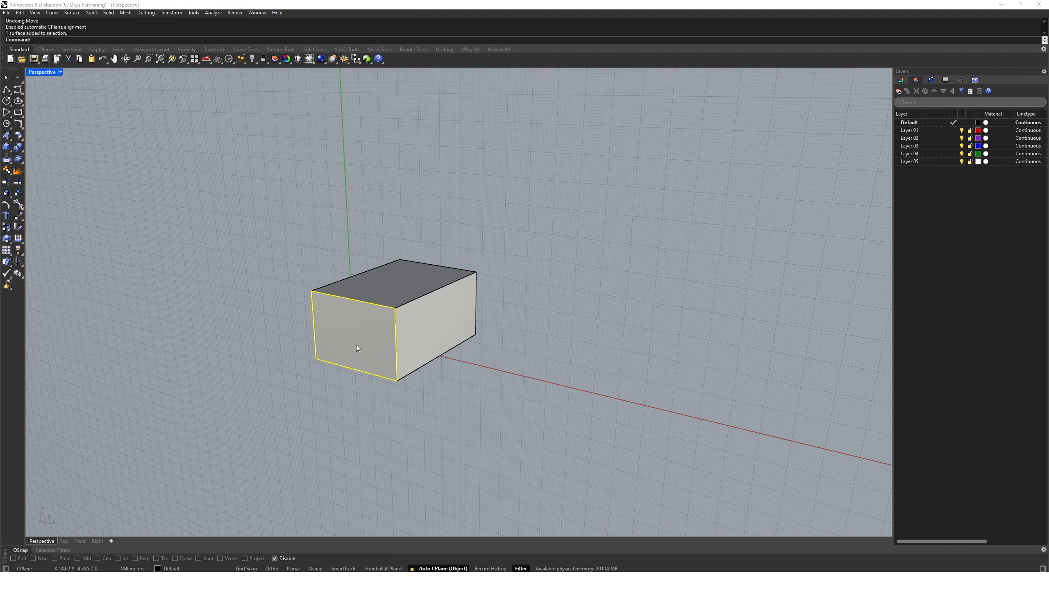
pyautogui.moveTo(356, 344); pyautogui.dragTo(486, 369, button='right')
pyautogui.keyDown('ctrl'); pyautogui.keyDown('shift'); pyautogui.click(356, 289); pyautogui.keyUp('shift'); pyautogui.keyUp('ctrl')
pyautogui.press('Escape')
pyautogui.keyDown('ctrl'); pyautogui.keyDown('shift'); pyautogui.click(360, 295); pyautogui.keyUp('shift'); pyautogui.keyUp('ctrl')
pyautogui.press('Escape')
pyautogui.keyDown('ctrl'); pyautogui.keyDown('shift'); pyautogui.click(419, 327); pyautogui.keyUp('shift'); pyautogui.keyUp('ctrl')
pyautogui.press('Escape')
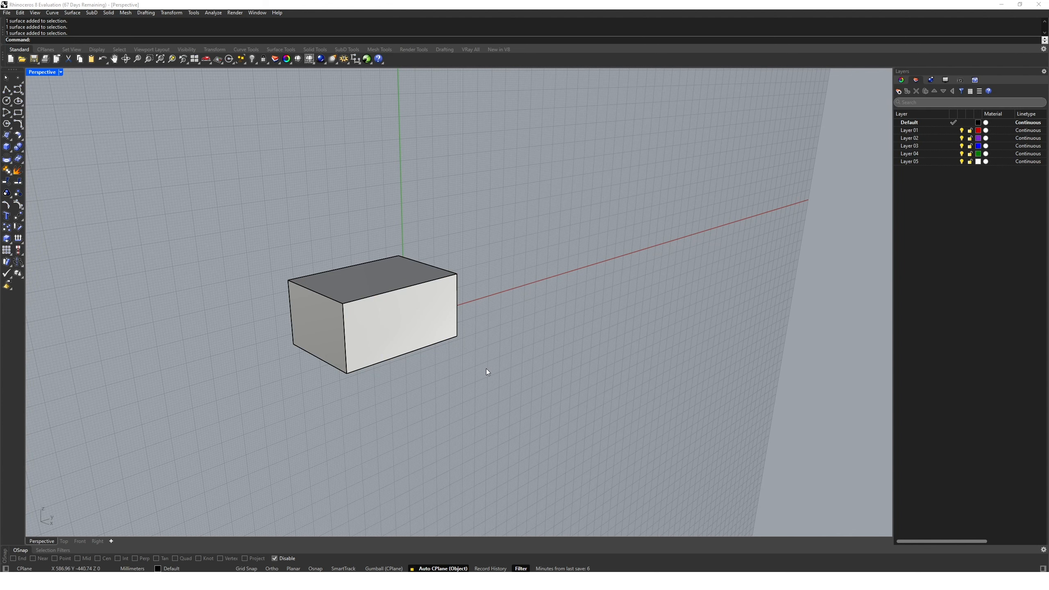
# Draw an open polyline looping around the box on the construction plane aligned to its long side face.
pyautogui.write('Polyline')
pyautogui.press('Return')
pyautogui.click(519, 312)
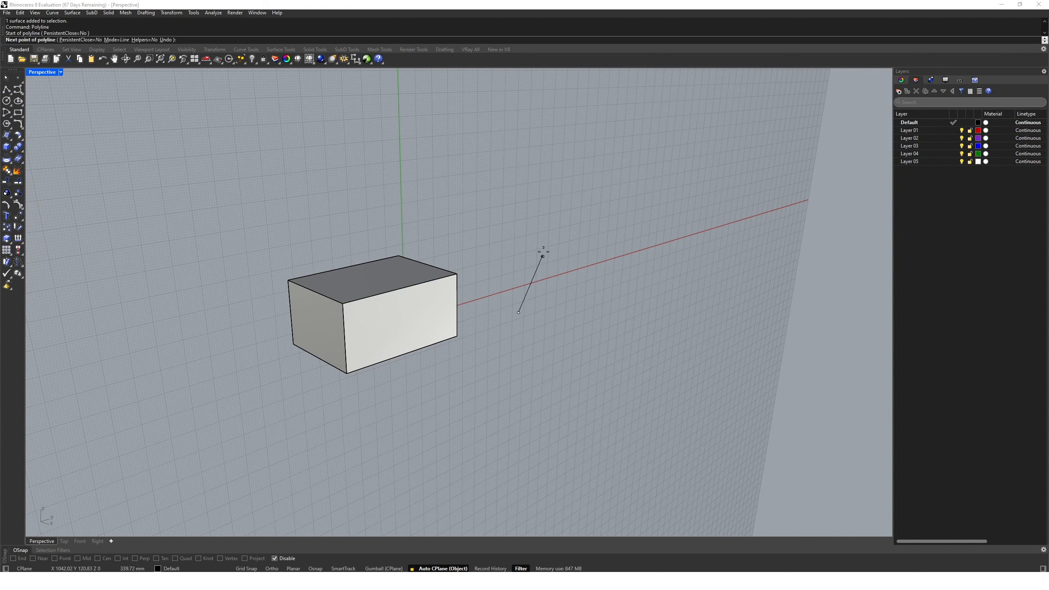
pyautogui.click(543, 245)
pyautogui.click(379, 195)
pyautogui.click(273, 249)
pyautogui.click(246, 347)
pyautogui.click(296, 420)
pyautogui.click(542, 427)
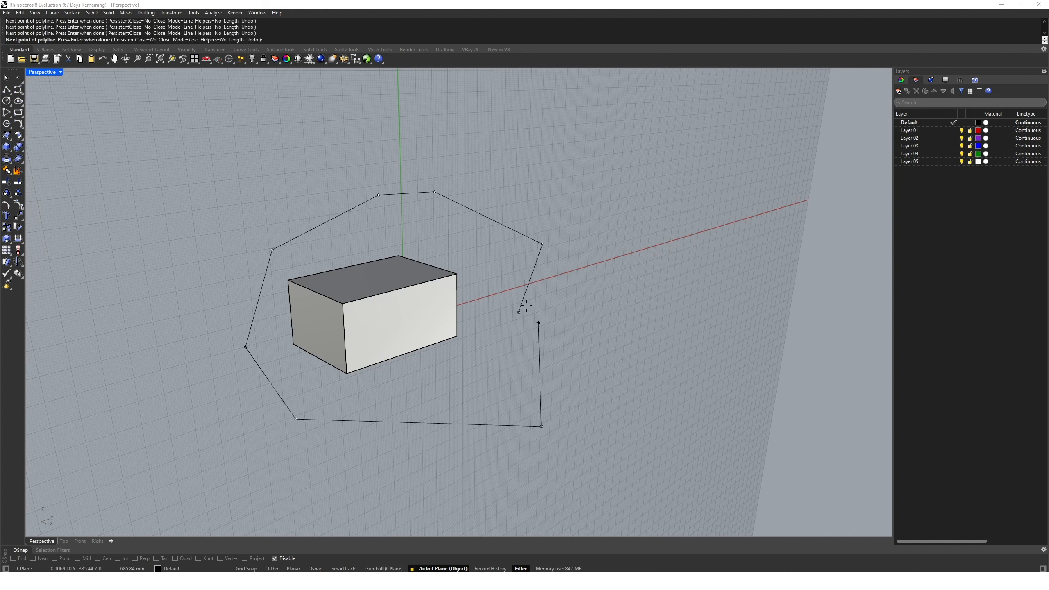
pyautogui.press('Return')
# Turn off automatic CPlane alignment and delete the polyline around the box.
pyautogui.moveTo(538, 345); pyautogui.dragTo(502, 391, button='right')
pyautogui.click(446, 568)
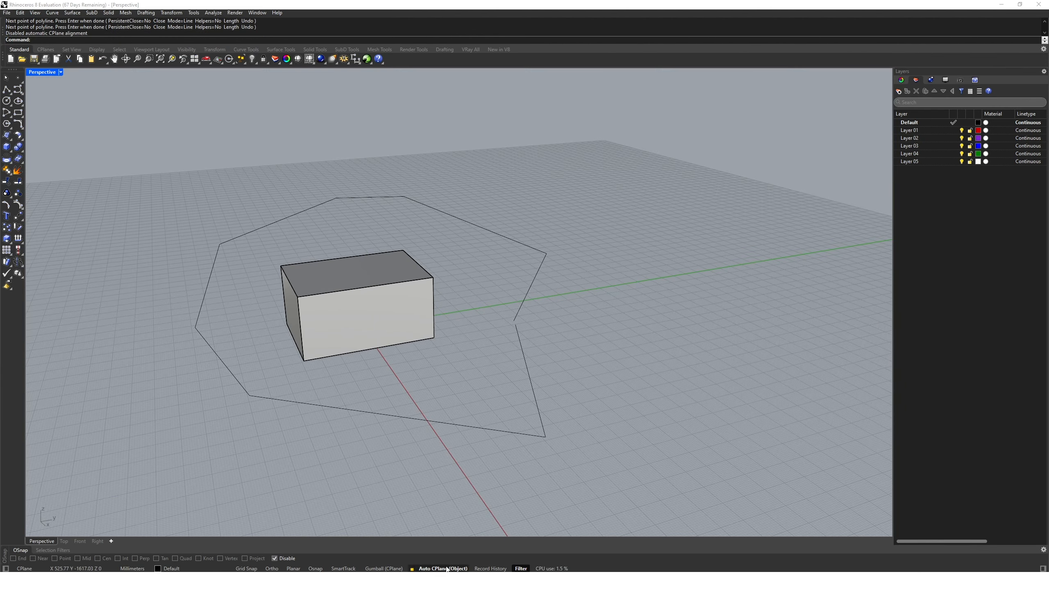
pyautogui.click(438, 422)
pyautogui.moveTo(503, 427); pyautogui.dragTo(456, 407, button='right')
pyautogui.press('Delete')
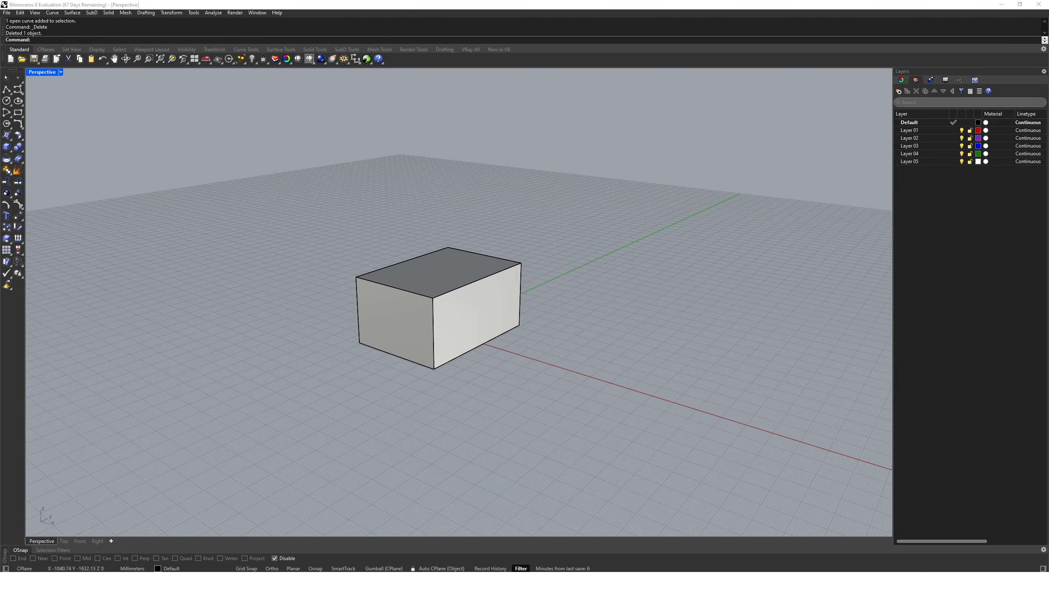
# Array the box 5 times in X, 4 in Y and 1 in Z, spaced about 1040 mm in X and 1361 mm in Y.
pyautogui.click(457, 342)
pyautogui.write('Array')
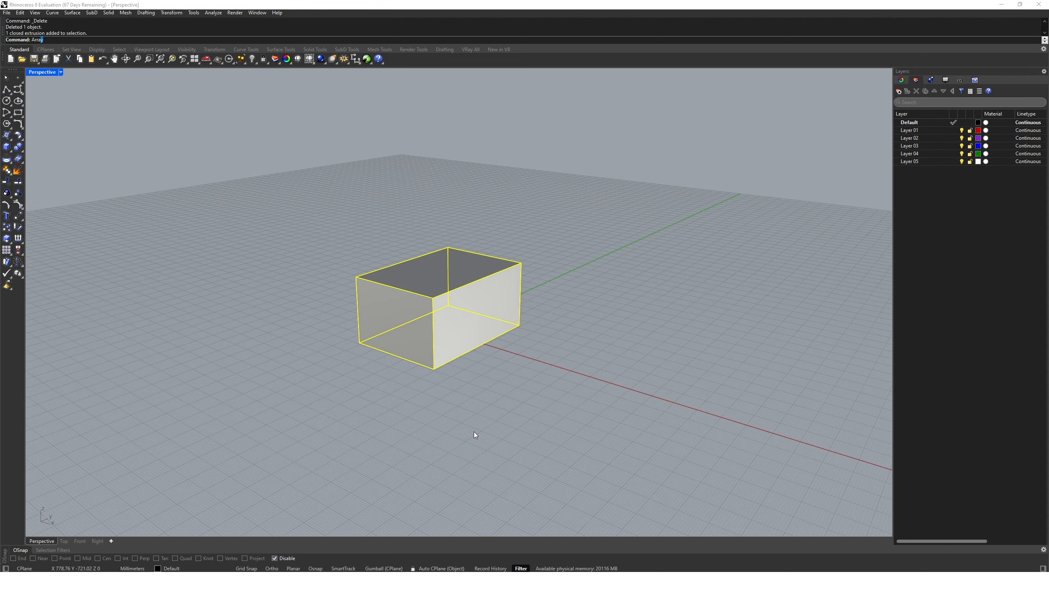
pyautogui.press('Return')
pyautogui.press('Return')
pyautogui.press('Return')
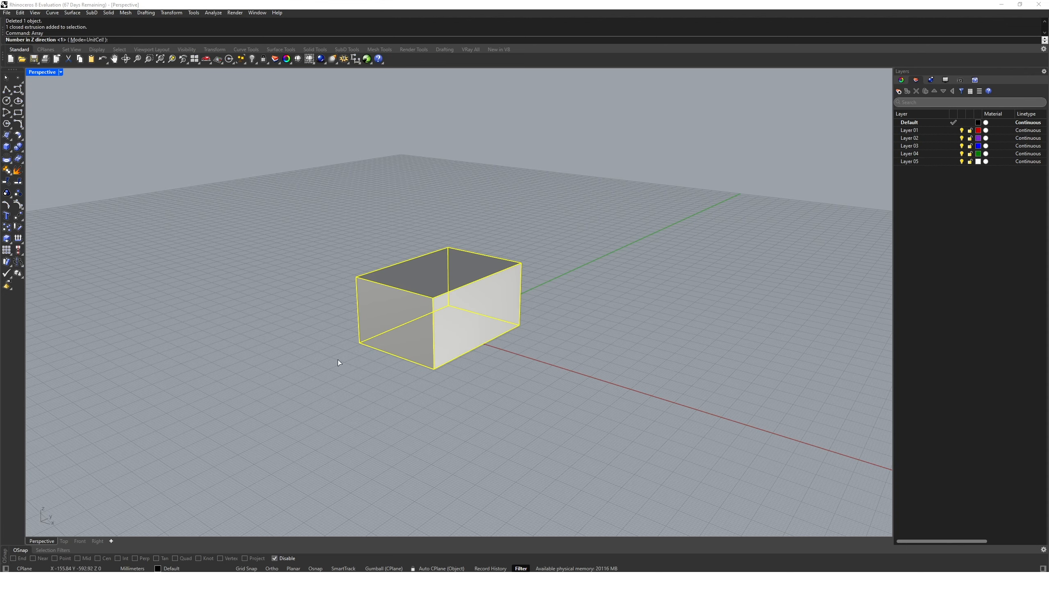
pyautogui.press('Return')
pyautogui.moveTo(339, 362); pyautogui.dragTo(527, 452, button='right')
pyautogui.scroll(-4, 413, 410)
pyautogui.click(457, 422)
pyautogui.keyDown('shift'); pyautogui.moveTo(558, 371); pyautogui.dragTo(450, 413, button='right'); pyautogui.keyUp('shift')
pyautogui.scroll(-5, 452, 409)
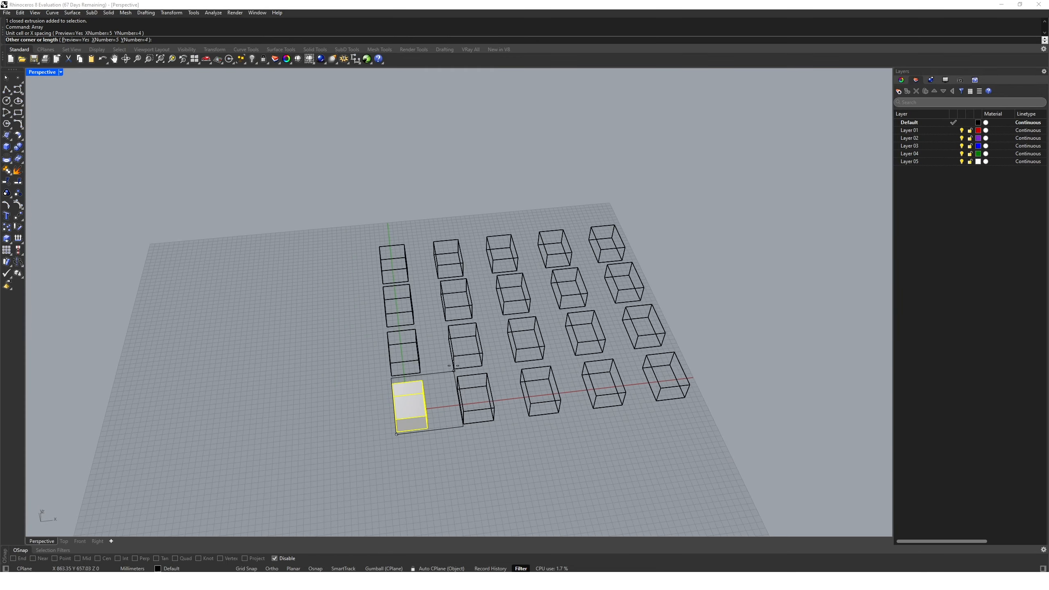
pyautogui.click(449, 363)
pyautogui.keyDown('shift'); pyautogui.moveTo(449, 363); pyautogui.dragTo(530, 350, button='right'); pyautogui.keyUp('shift')
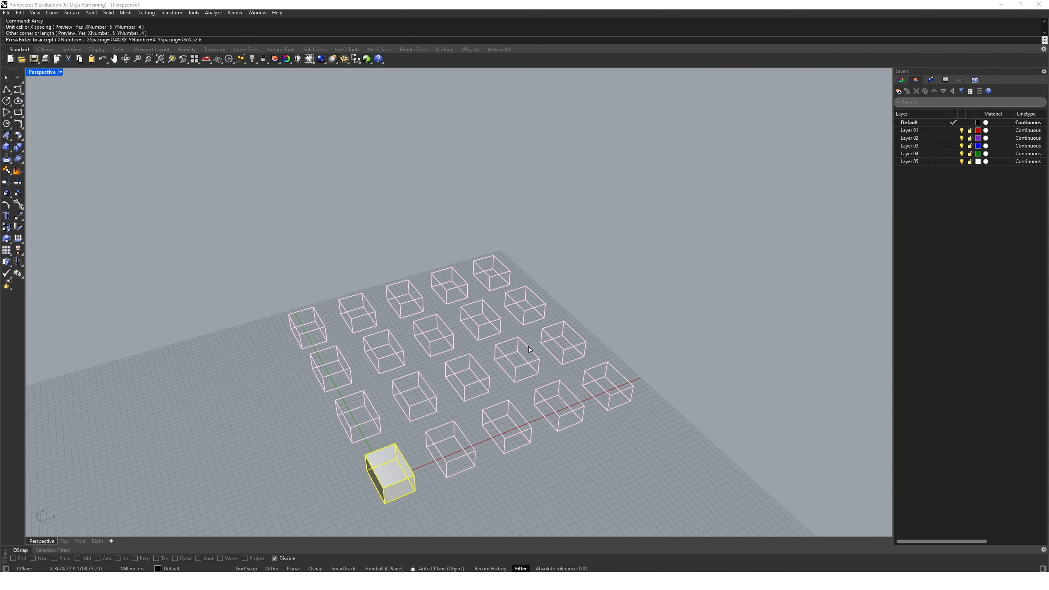
pyautogui.press('Return')
pyautogui.press('Escape')
# Select one box in the third row of the array and zoom the view to the selected object.
pyautogui.click(480, 327)
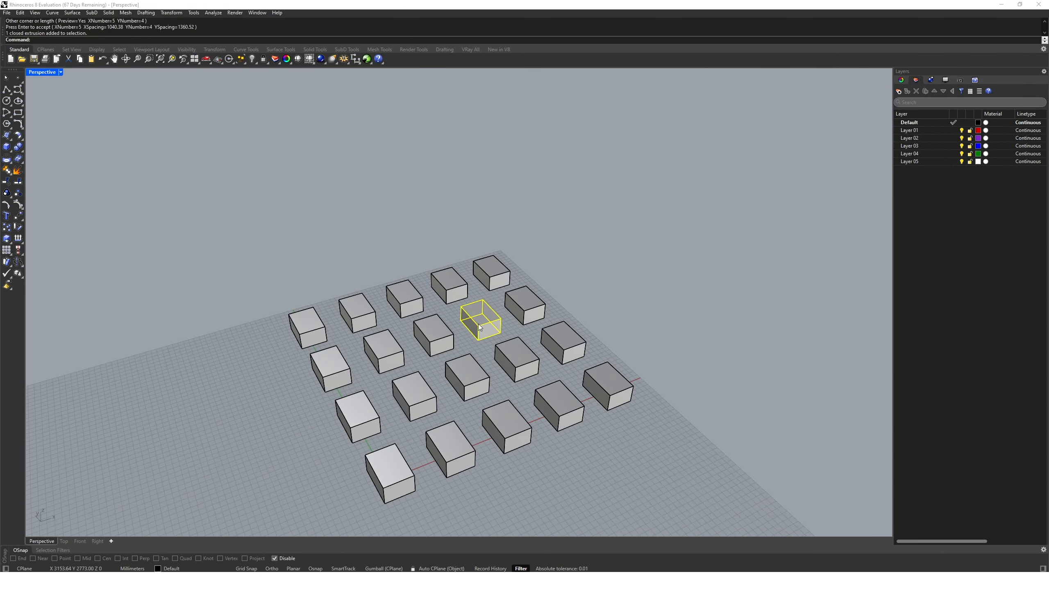
pyautogui.write('zoom')
pyautogui.press('Return')
pyautogui.write('s')
pyautogui.press('Return')
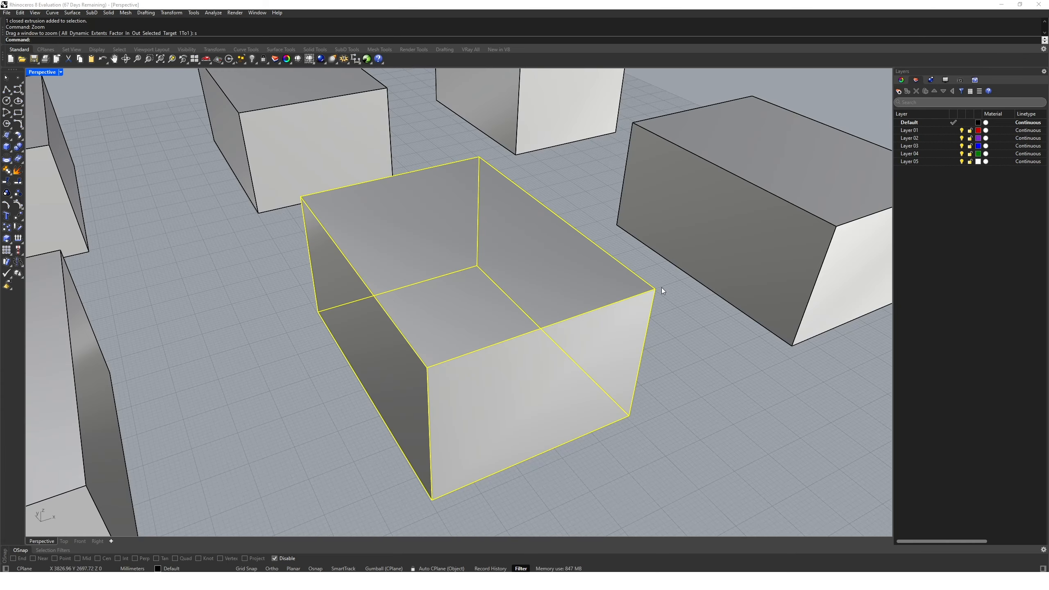
pyautogui.moveTo(651, 295); pyautogui.dragTo(493, 356, button='right')
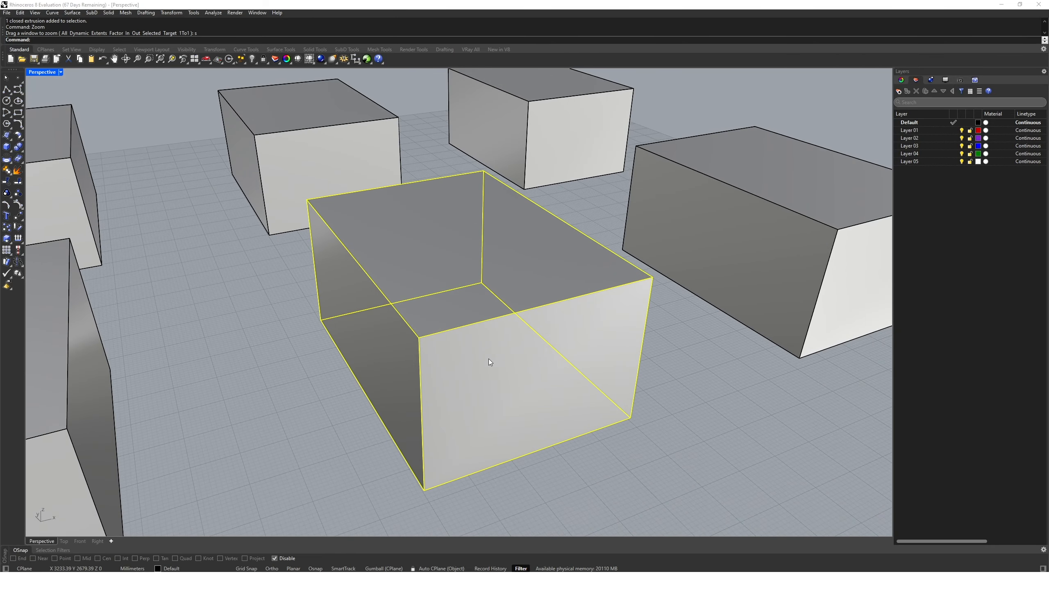
# Zoom to the extents of the whole array and deselect the box.
pyautogui.write('Zoom')
pyautogui.press('Return')
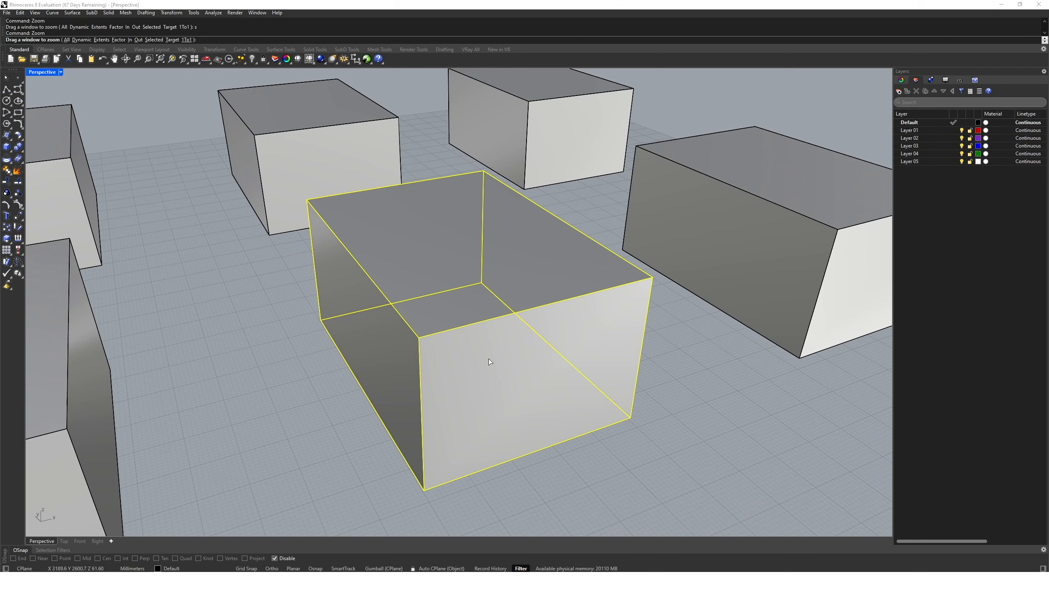
pyautogui.write('e')
pyautogui.press('Return')
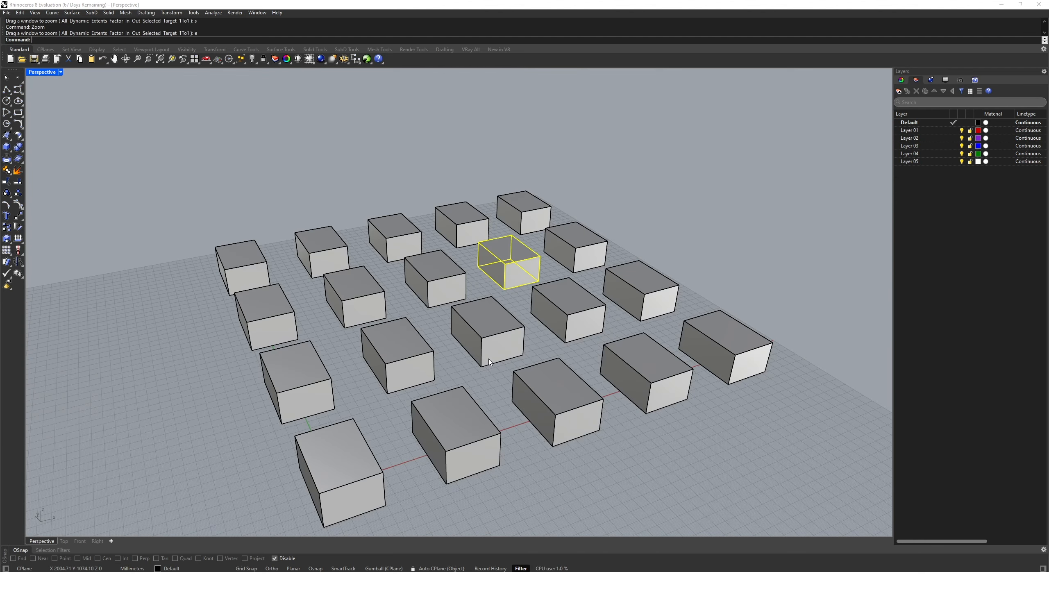
pyautogui.press('Escape')
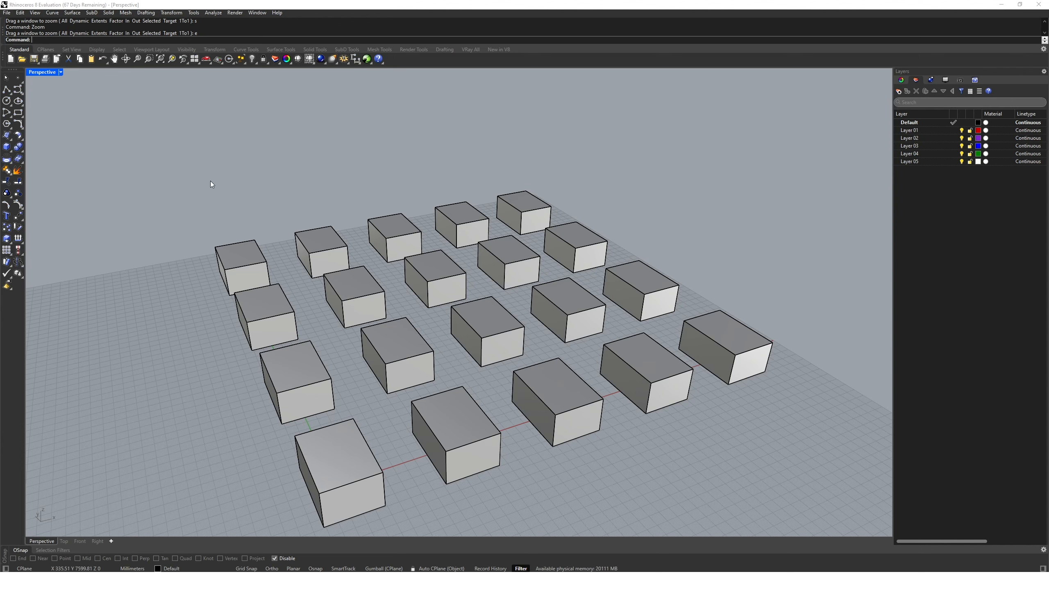
# Start a new file without saving the current model, choosing the Large Objects - Millimeters template.
pyautogui.click(11, 59)
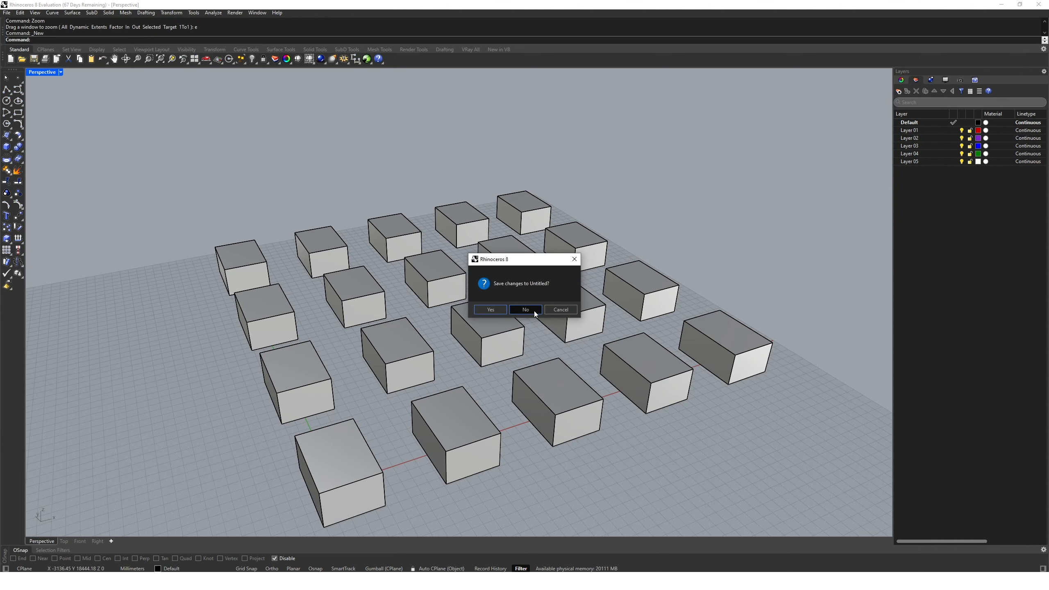
pyautogui.click(534, 313)
pyautogui.click(207, 129)
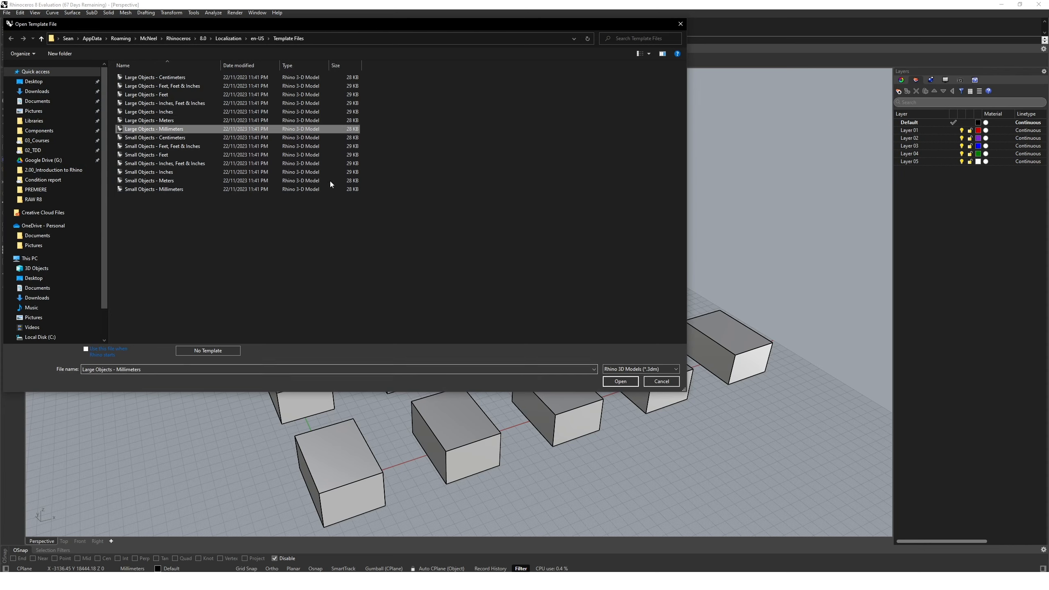